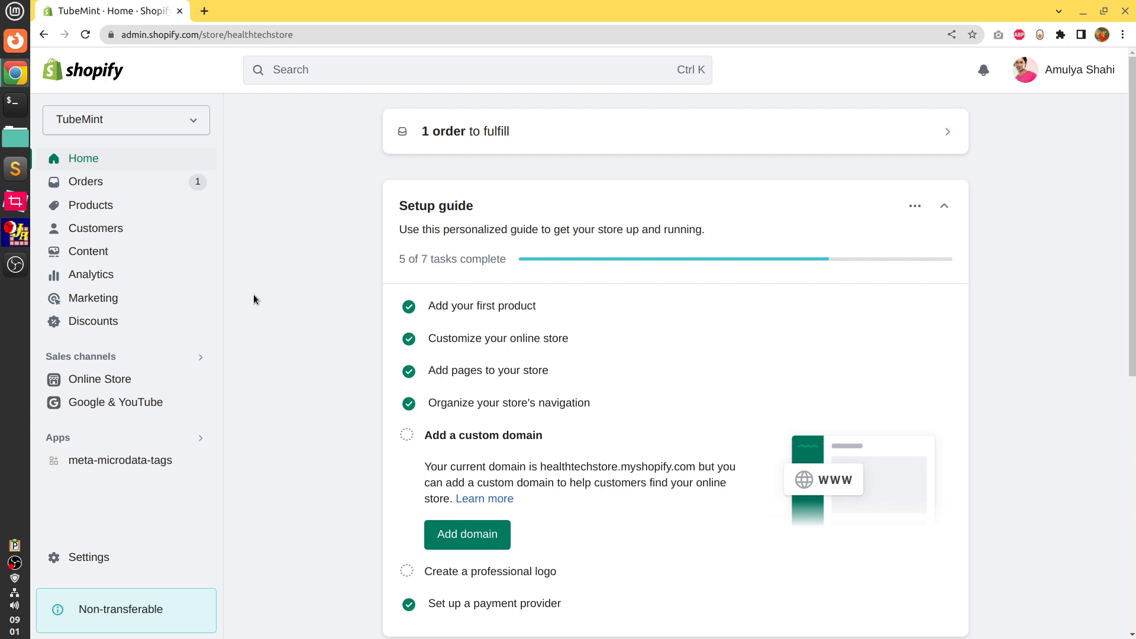
- Open TubeMint's Marketing overview and review its 312 online store sessions and $0.00 sales
{"action": "left_click", "coordinate": [180, 125]}
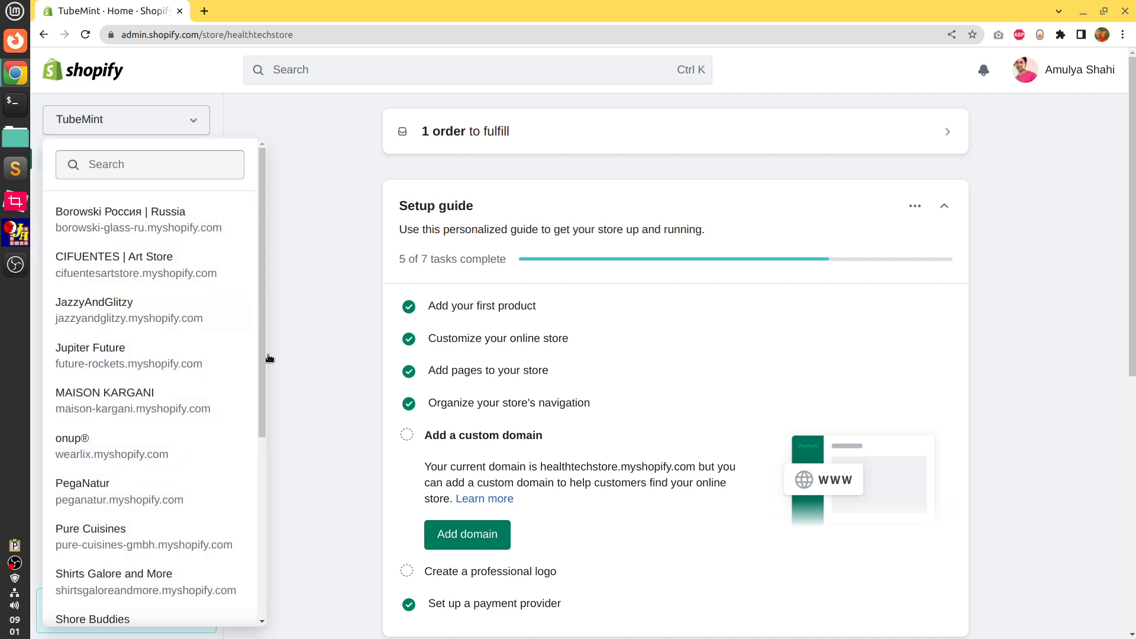
{"action": "left_click", "coordinate": [335, 268]}
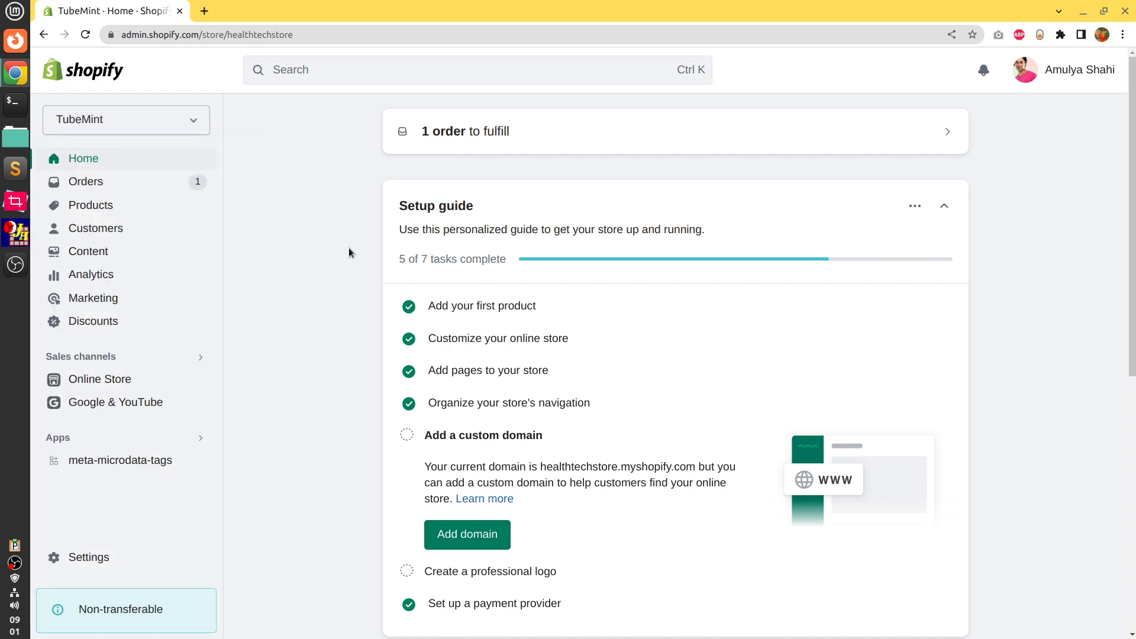
{"action": "left_click", "coordinate": [82, 301]}
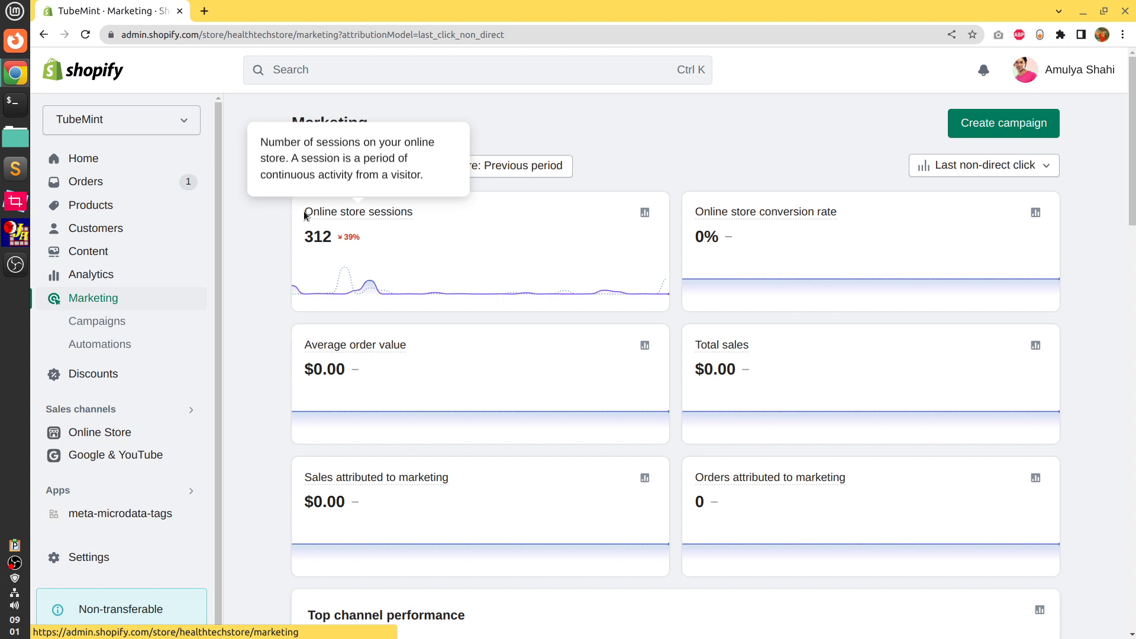
{"action": "left_click_drag", "start_coordinate": [304, 212], "coordinate": [413, 214]}
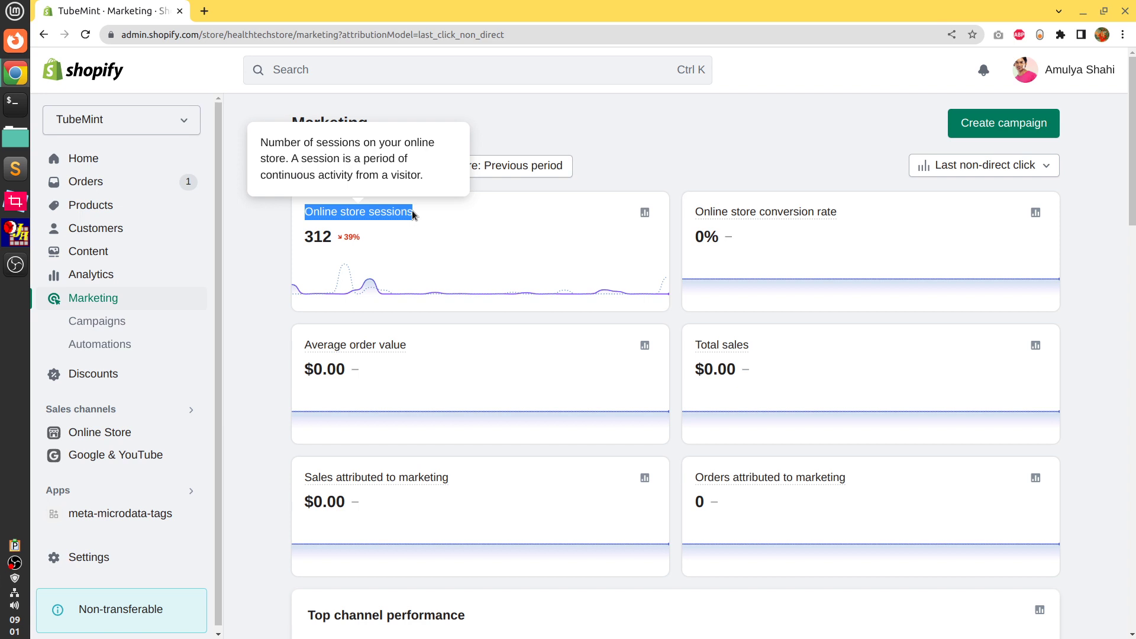
{"action": "left_click", "coordinate": [655, 146]}
{"action": "scroll", "coordinate": [487, 459], "scroll_direction": "down", "scroll_amount": 15}
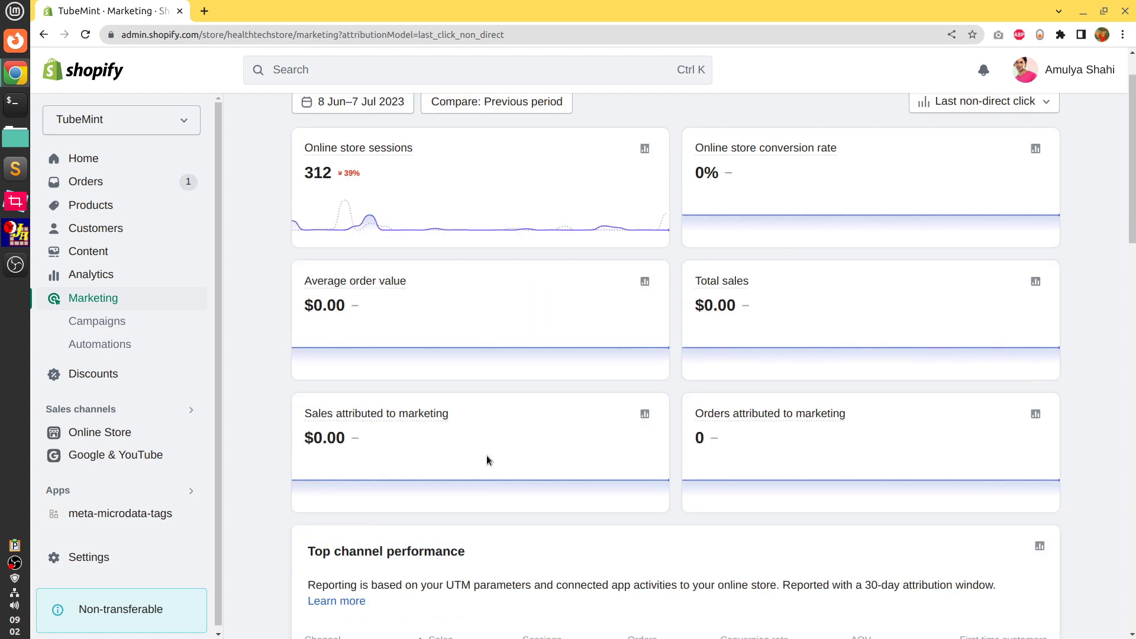
{"action": "scroll", "coordinate": [486, 460], "scroll_direction": "down", "scroll_amount": 7}
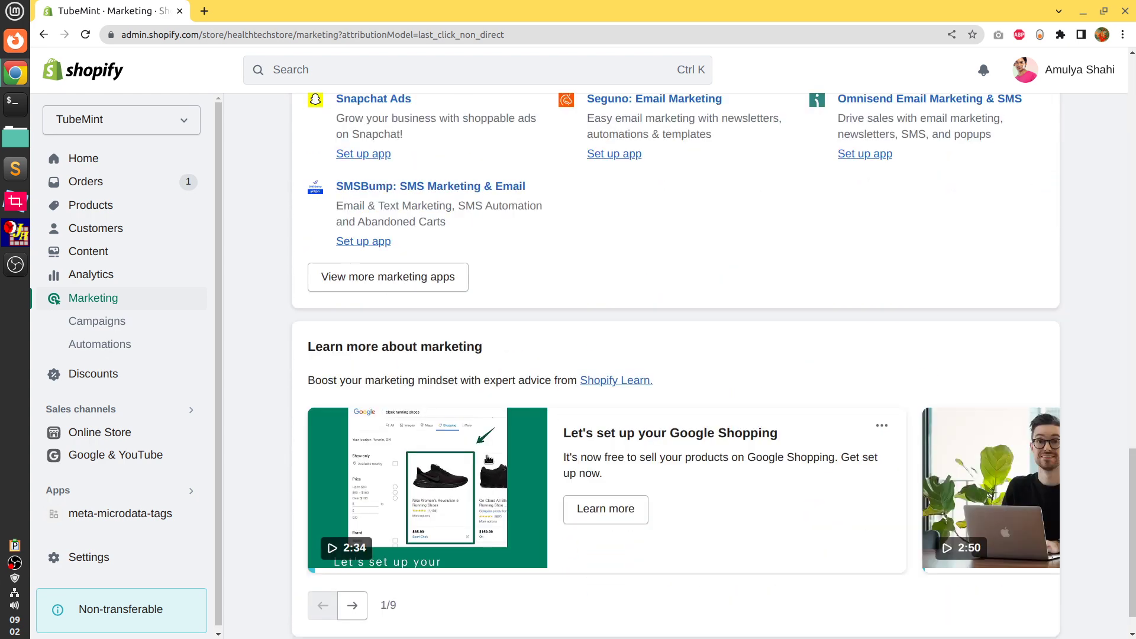
{"action": "scroll", "coordinate": [488, 459], "scroll_direction": "up", "scroll_amount": 20}
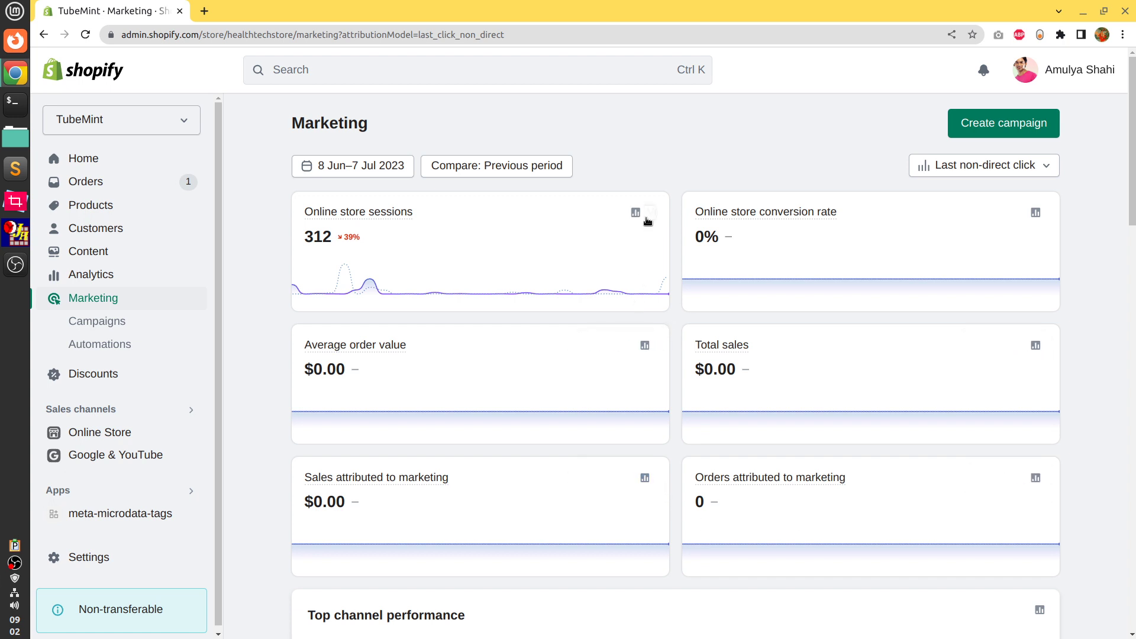
- Open traffic insights for online store sessions, down to Direct's 306 and United States' 304 sessions
{"action": "left_click", "coordinate": [646, 225]}
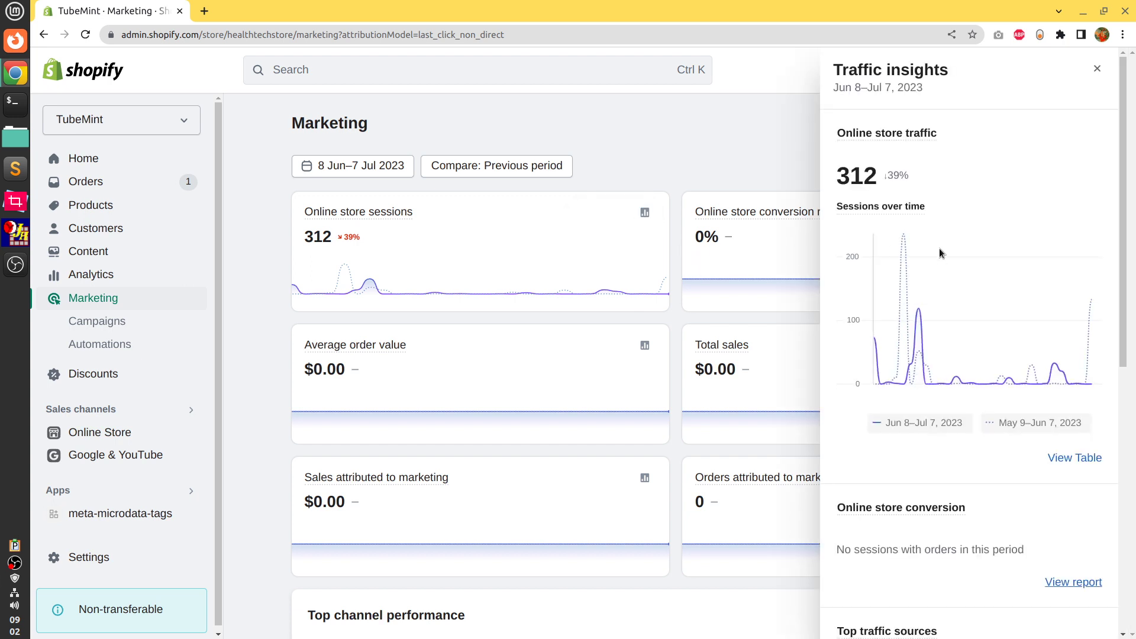
{"action": "mouse_move", "coordinate": [939, 247]}
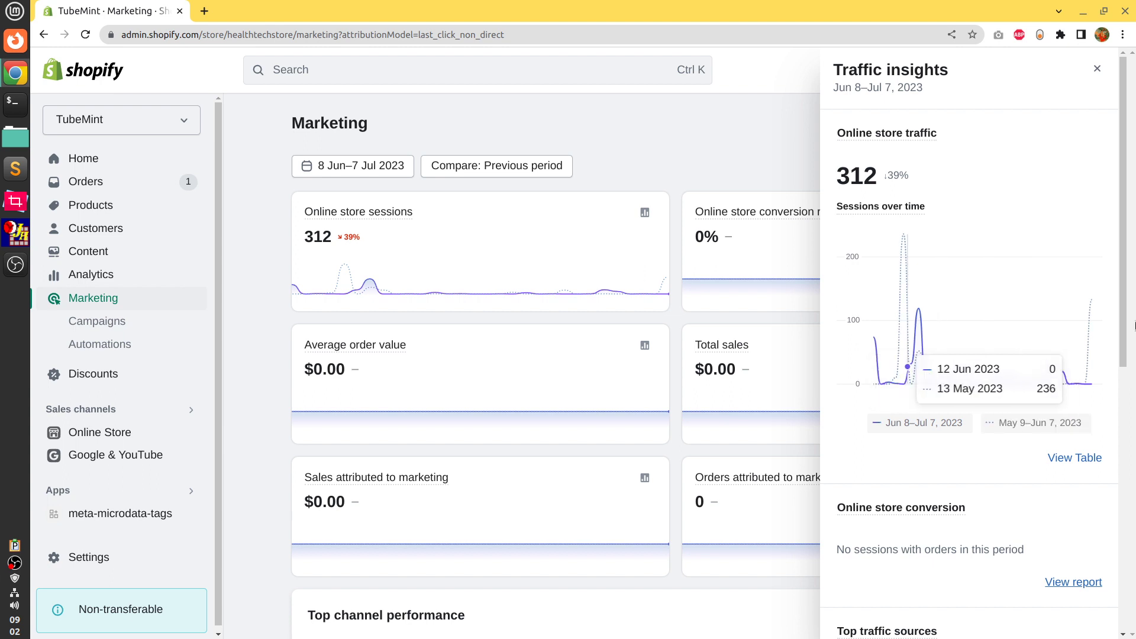
{"action": "left_click_drag", "start_coordinate": [1135, 325], "coordinate": [1121, 494]}
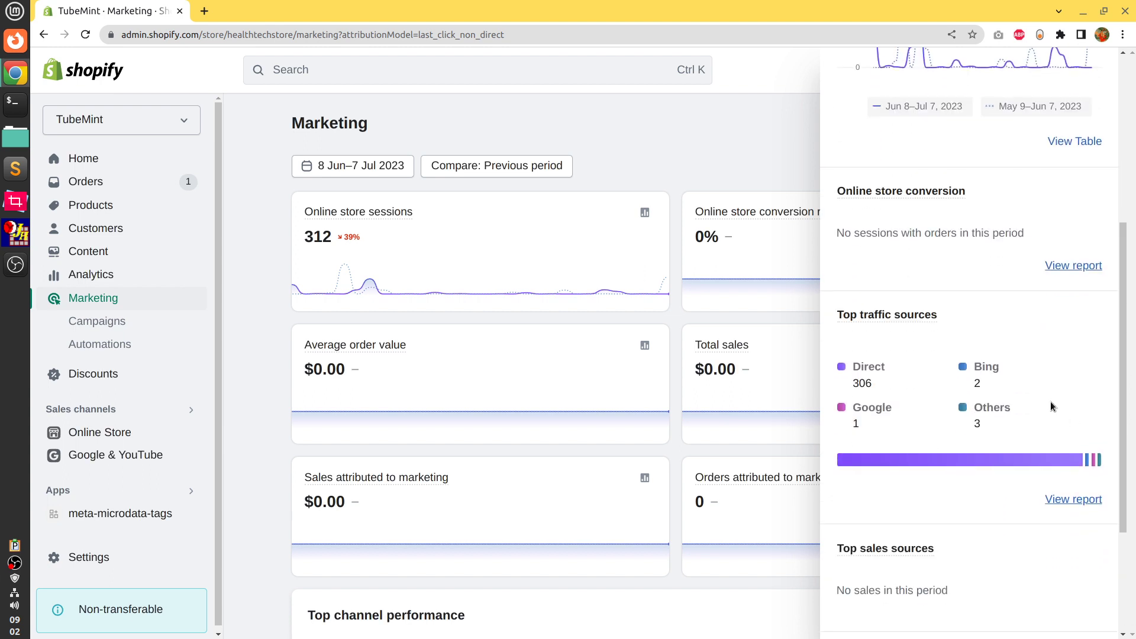
{"action": "mouse_move", "coordinate": [894, 317]}
{"action": "scroll", "coordinate": [1133, 567], "scroll_direction": "down", "scroll_amount": 1}
{"action": "scroll", "coordinate": [1134, 567], "scroll_direction": "down", "scroll_amount": 4}
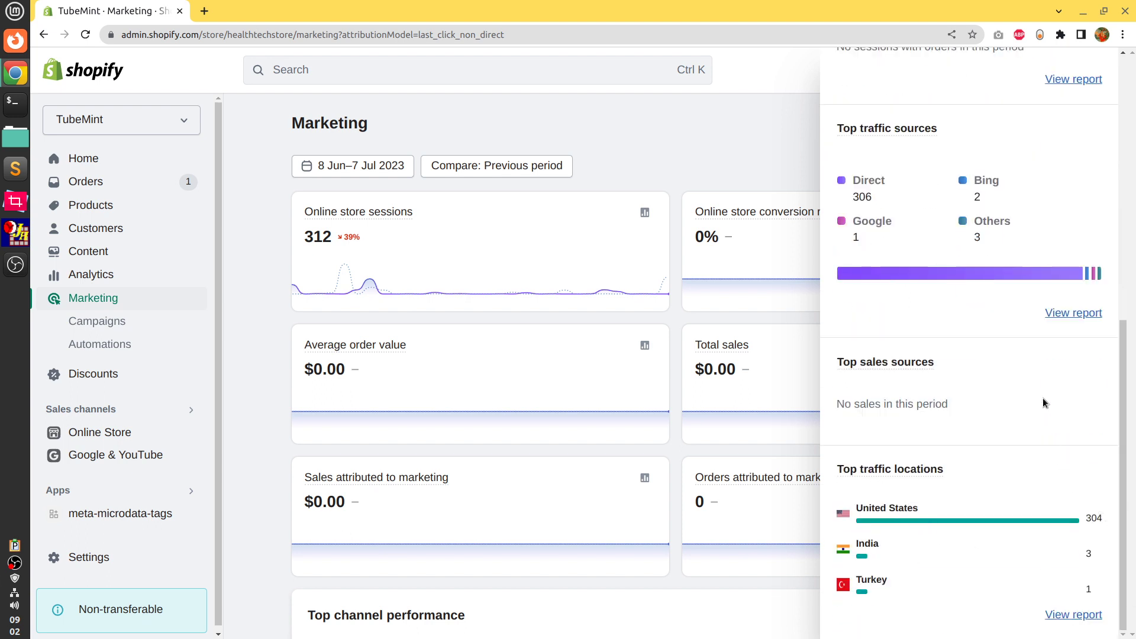
- Open the Top traffic sources report and check Direct's 231 sessions, 0.00% conversion, and Bing and Facebook
{"action": "left_click", "coordinate": [1059, 320]}
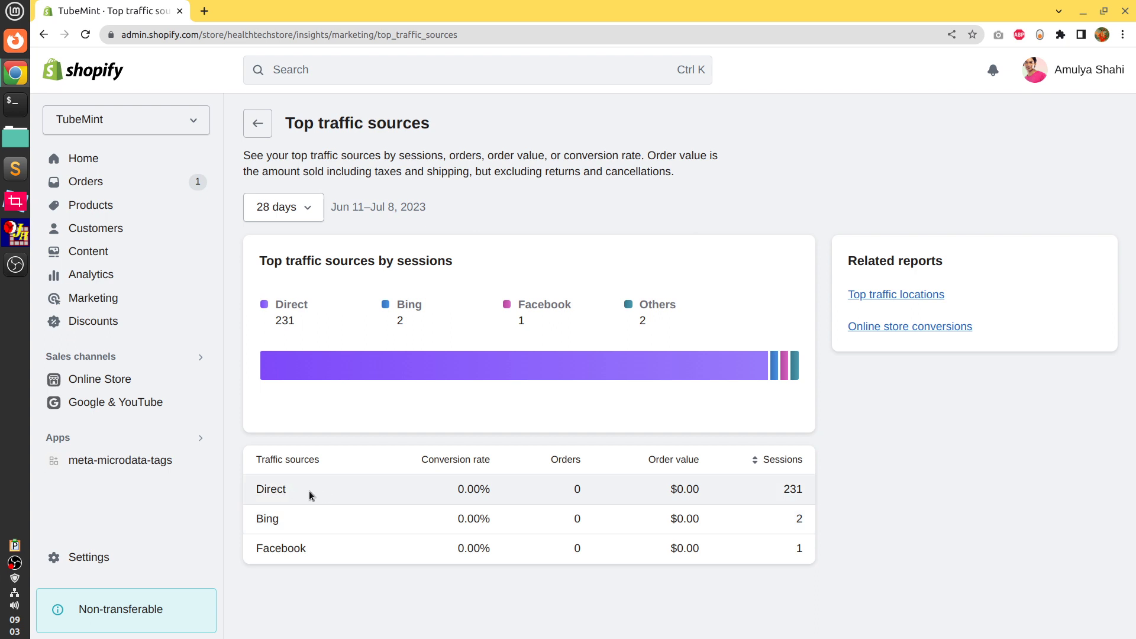
{"action": "double_click", "coordinate": [521, 495]}
{"action": "left_click", "coordinate": [467, 574]}
{"action": "left_click_drag", "start_coordinate": [783, 489], "coordinate": [810, 491]}
{"action": "left_click", "coordinate": [859, 497]}
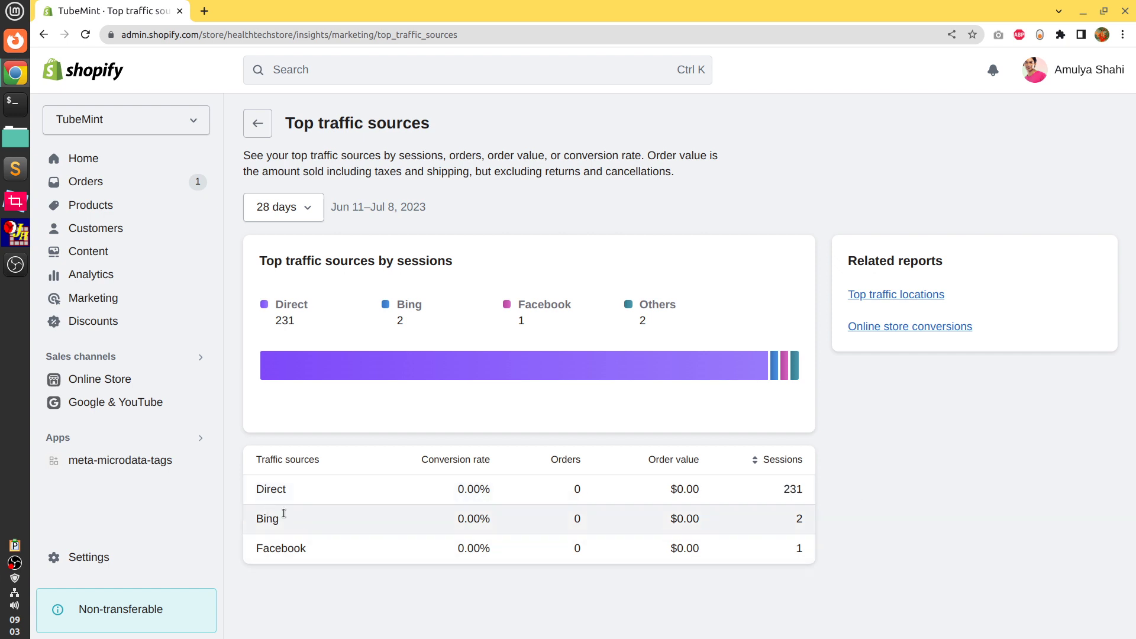
{"action": "left_click_drag", "start_coordinate": [265, 519], "coordinate": [497, 552]}
{"action": "left_click", "coordinate": [558, 557]}
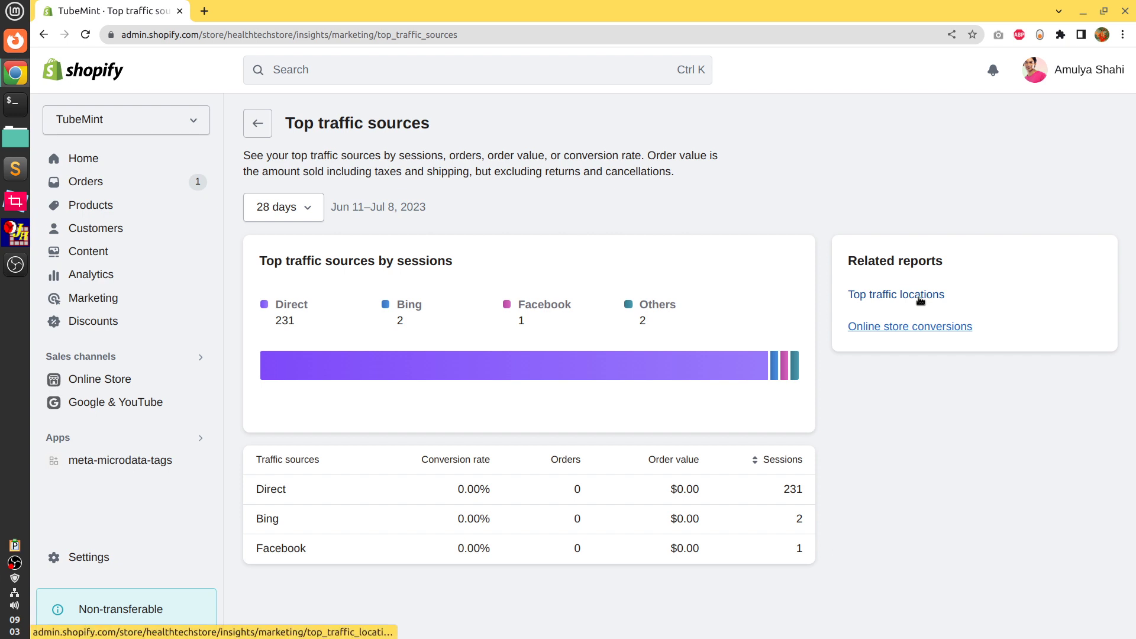
{"action": "left_click_drag", "start_coordinate": [893, 269], "coordinate": [915, 309]}
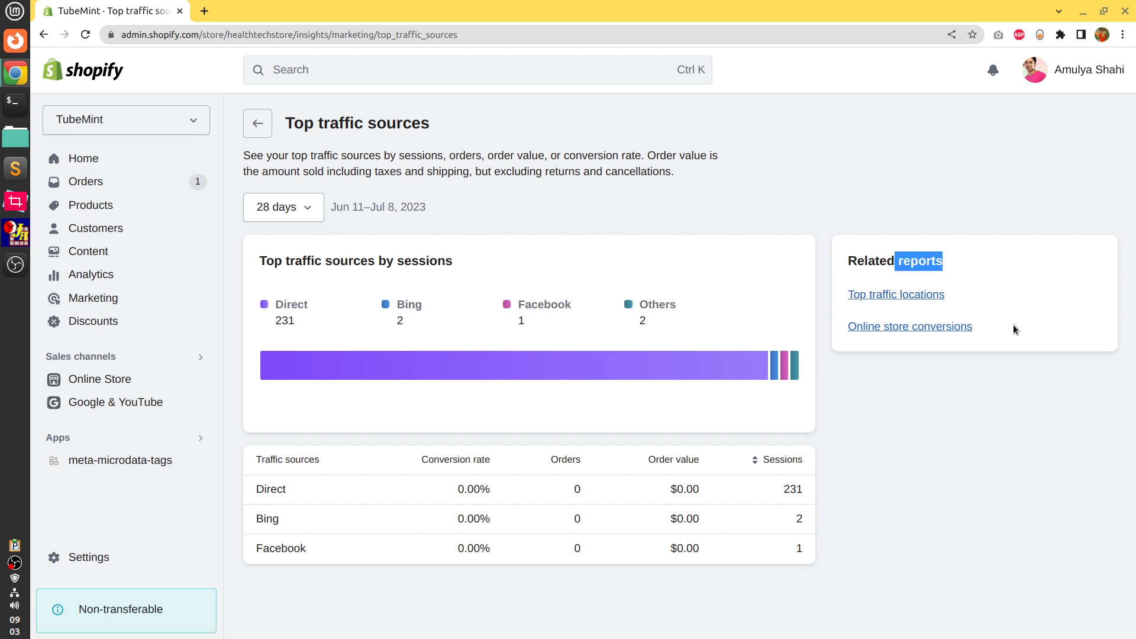
- Open the Top traffic locations report and expand the United States to view sessions by state
{"action": "left_click", "coordinate": [913, 295]}
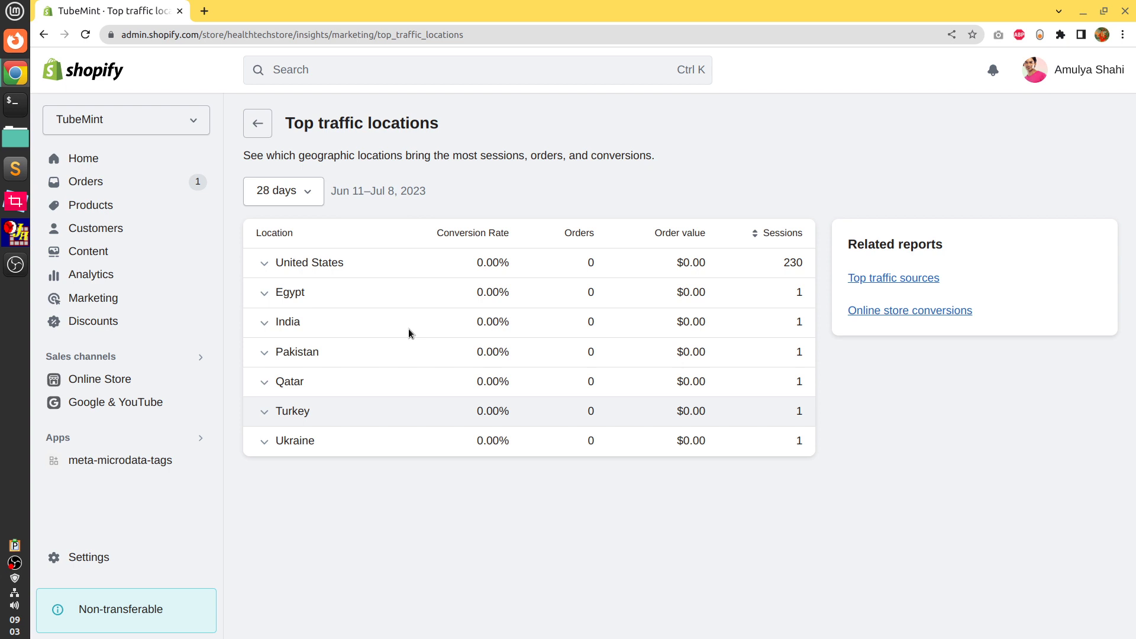
{"action": "left_click", "coordinate": [264, 263]}
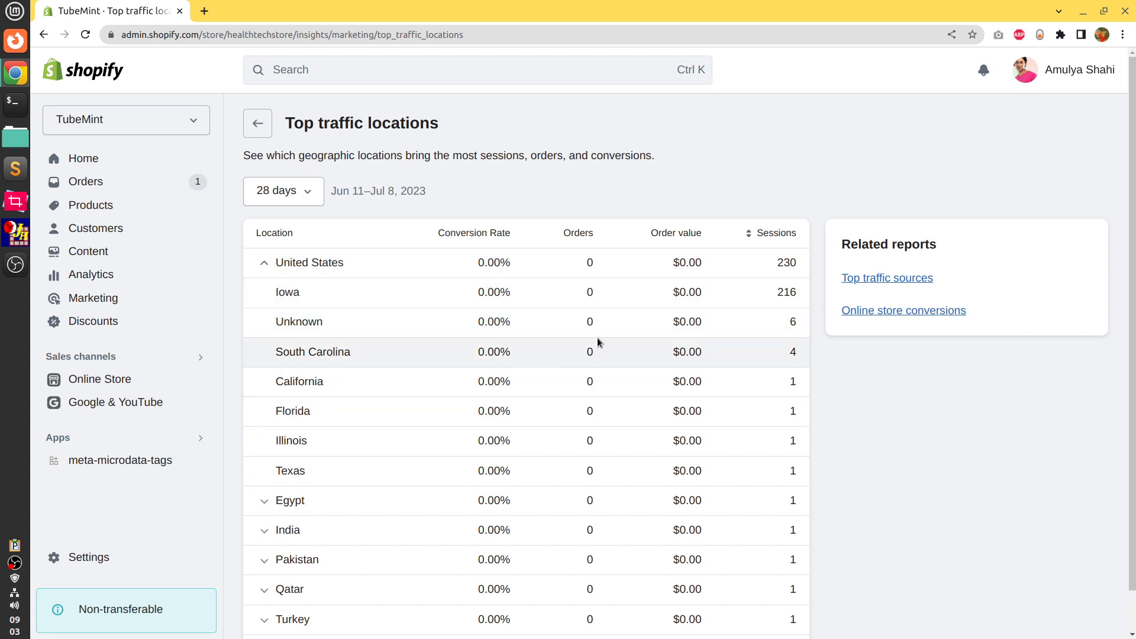
{"action": "left_click", "coordinate": [263, 264]}
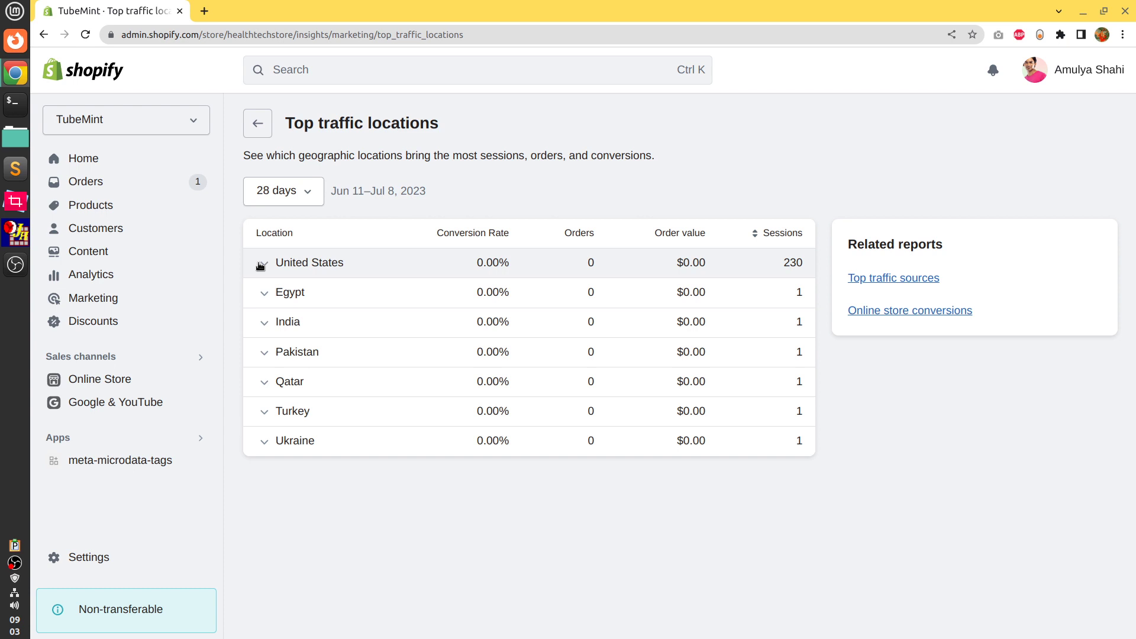
{"action": "left_click", "coordinate": [261, 264]}
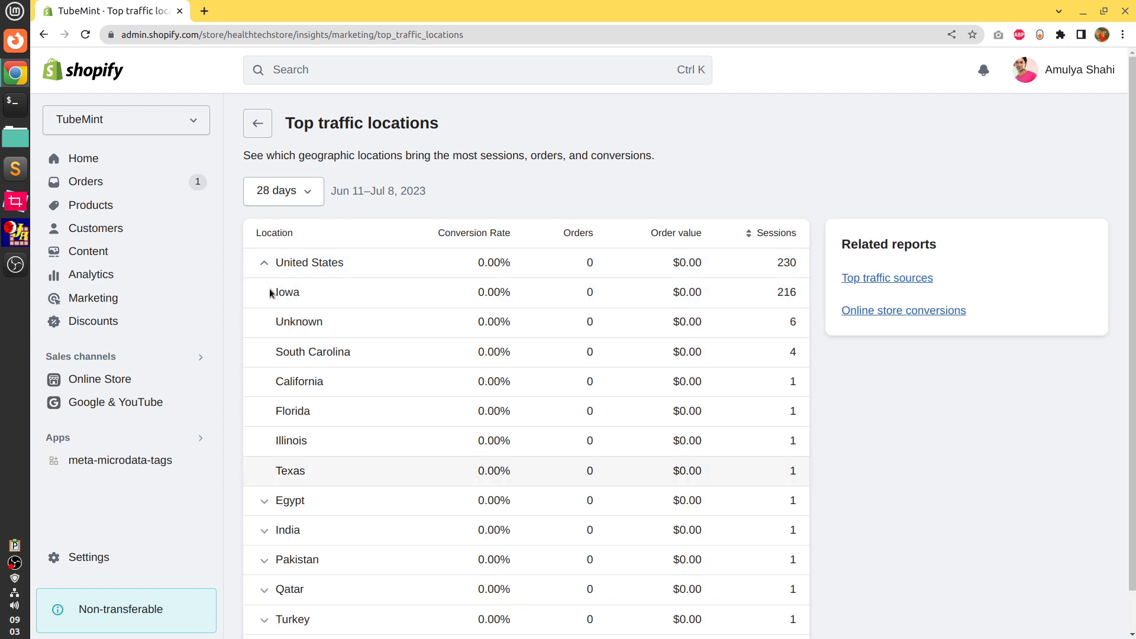
{"action": "left_click", "coordinate": [264, 264]}
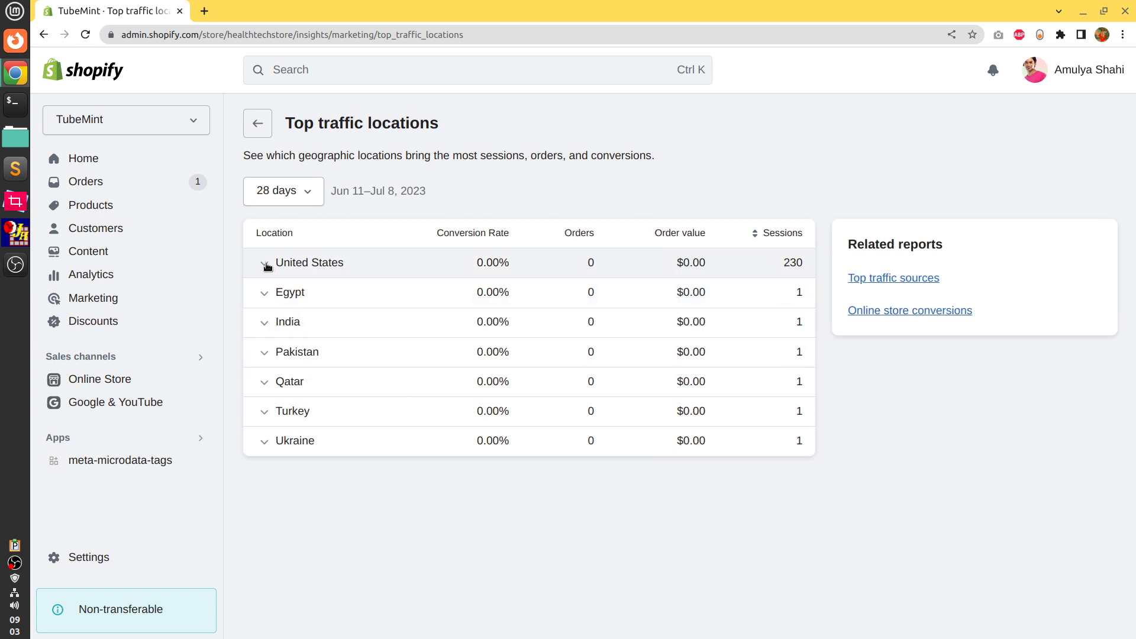
- Check the Egypt, India, Qatar, Ukraine and Turkey regional breakdowns, then return to Marketing
{"action": "left_click", "coordinate": [266, 300]}
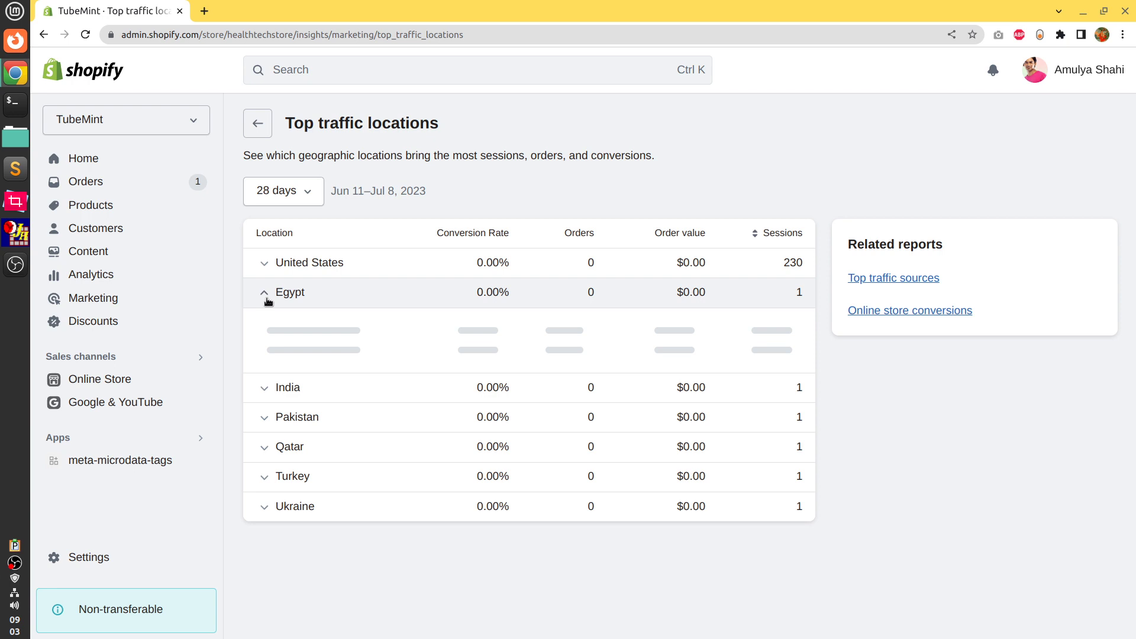
{"action": "left_click", "coordinate": [265, 296]}
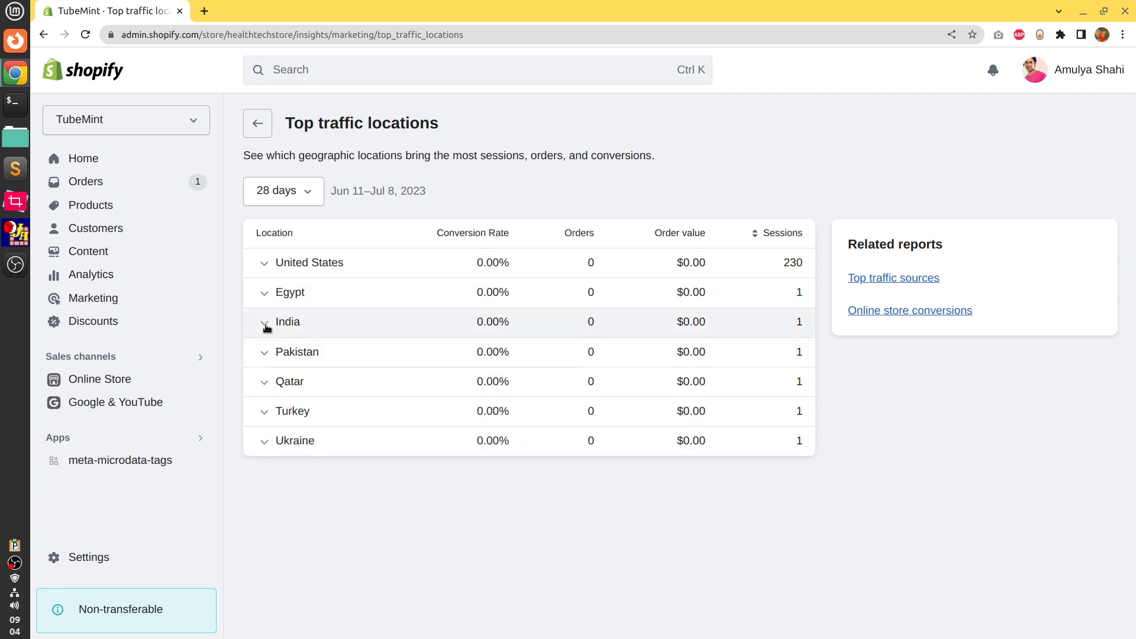
{"action": "left_click", "coordinate": [266, 324]}
{"action": "left_click", "coordinate": [265, 325]}
{"action": "left_click", "coordinate": [265, 383]}
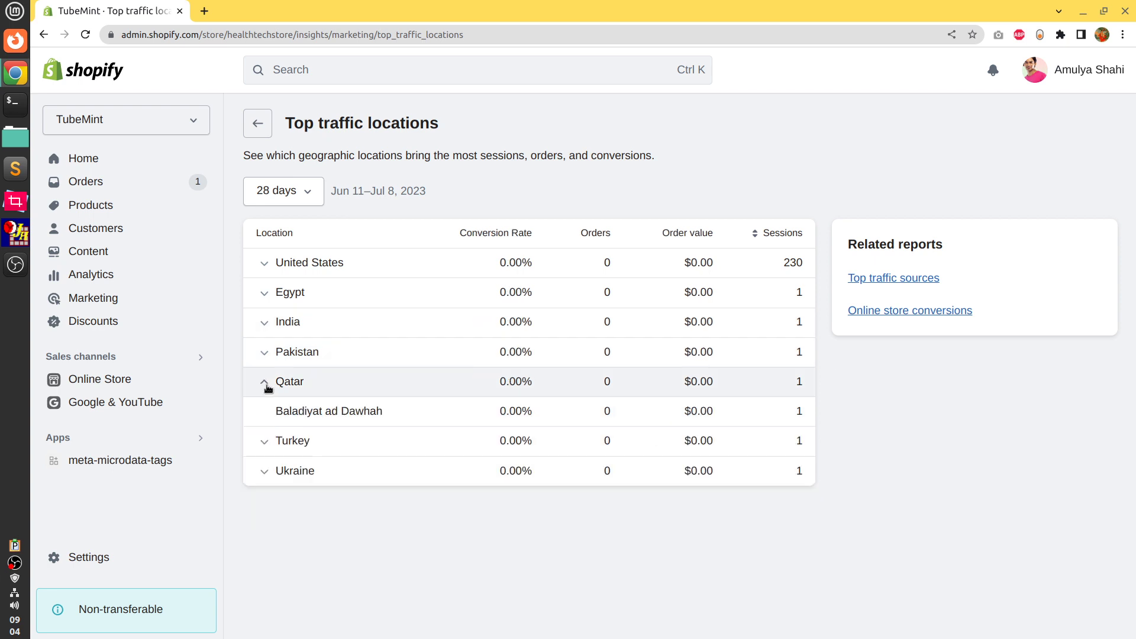
{"action": "left_click", "coordinate": [267, 386]}
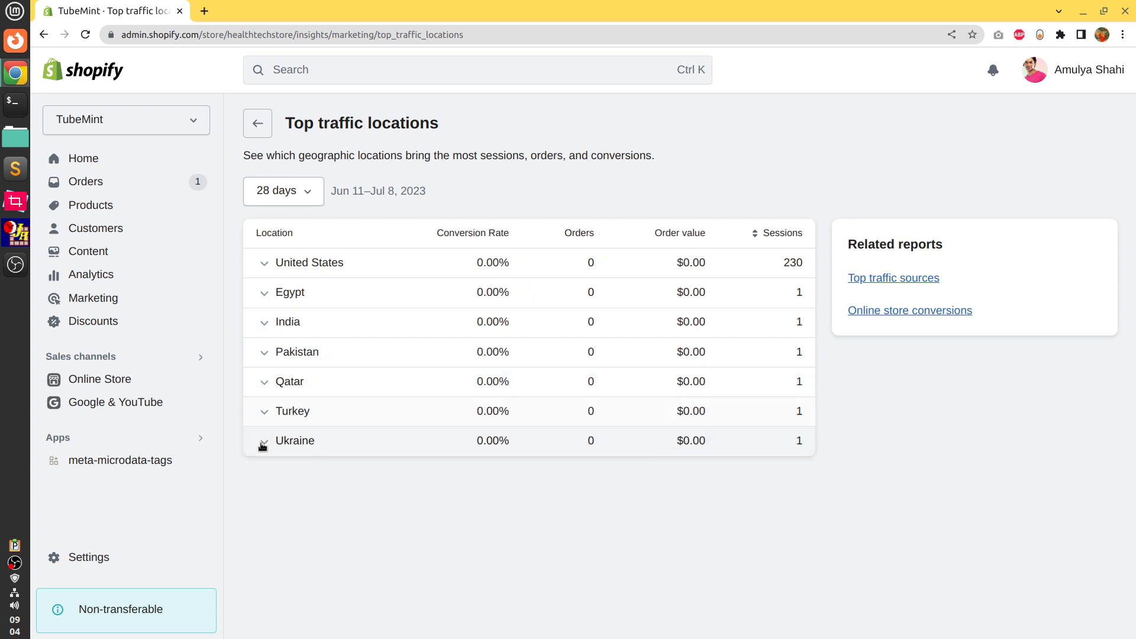
{"action": "left_click", "coordinate": [263, 444]}
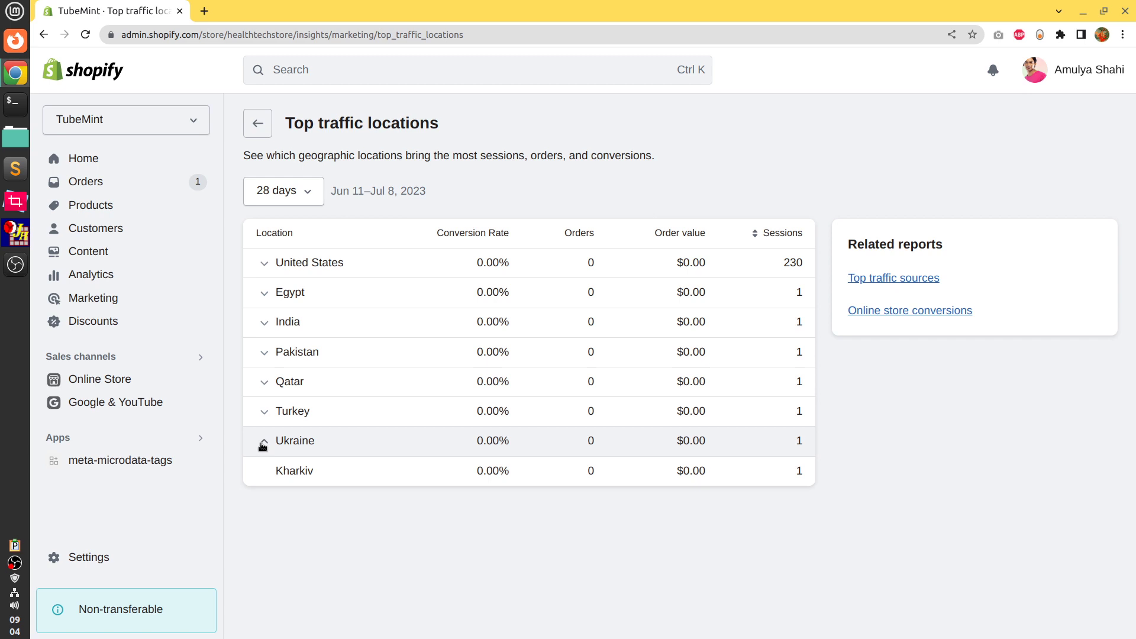
{"action": "left_click", "coordinate": [263, 445]}
{"action": "left_click", "coordinate": [266, 414]}
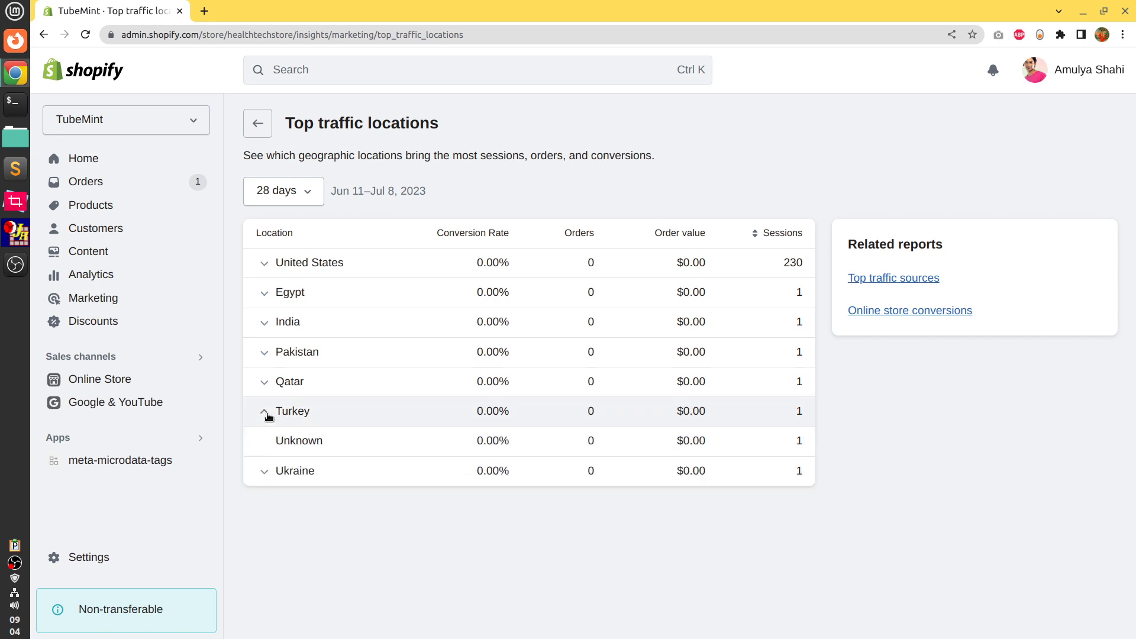
{"action": "left_click", "coordinate": [266, 414]}
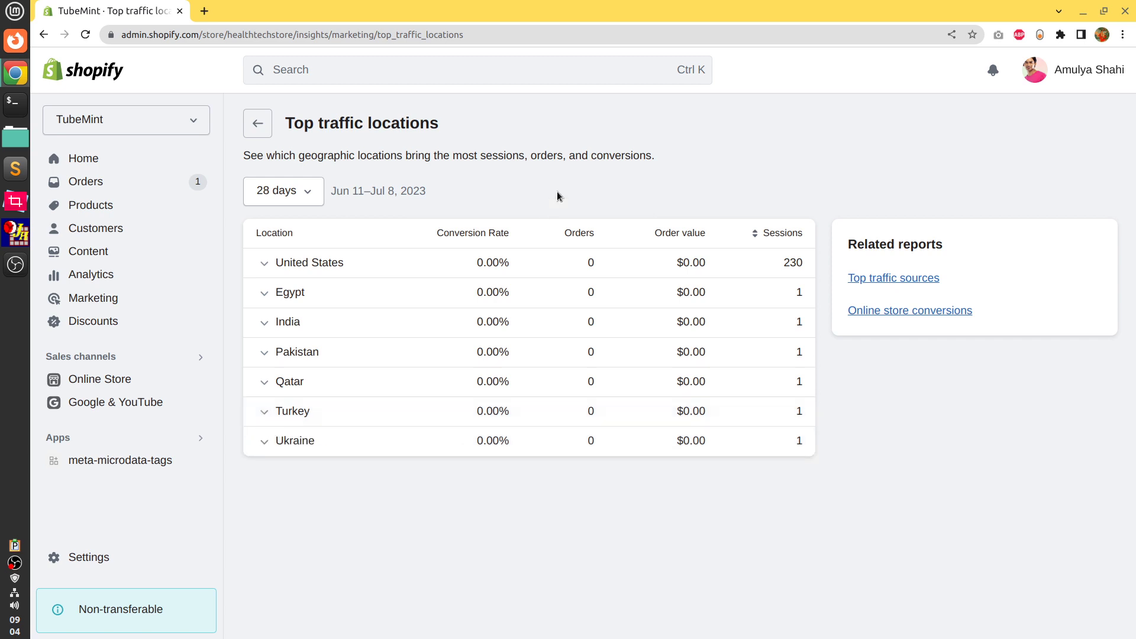
{"action": "left_click", "coordinate": [257, 126]}
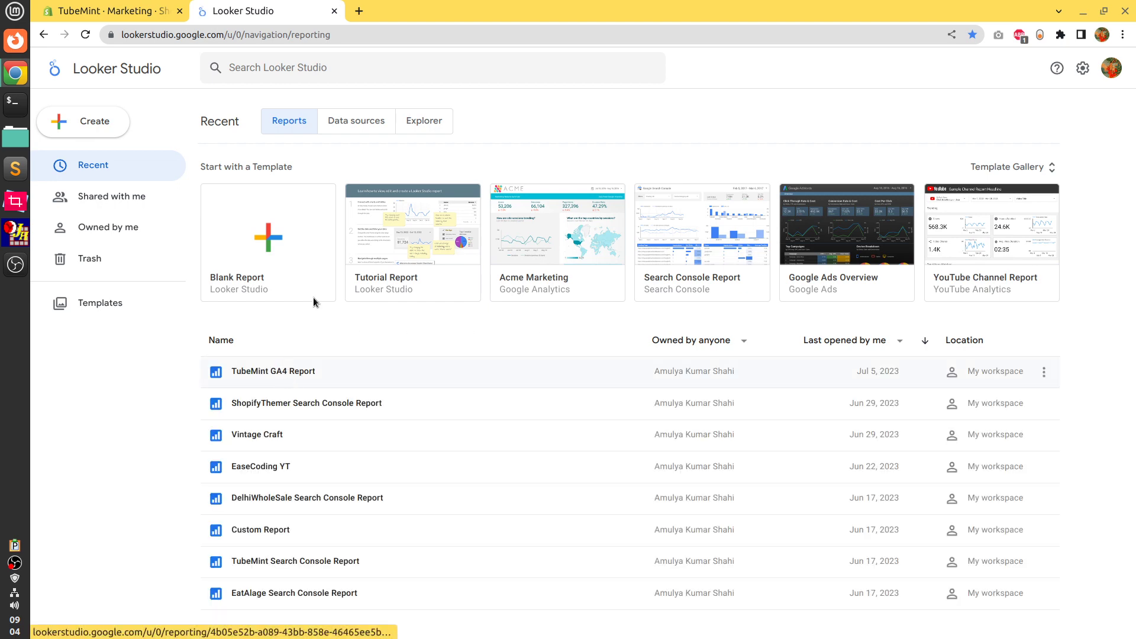
- Switch back to the TubeMint Shopify Marketing tab
{"action": "left_click", "coordinate": [109, 9]}
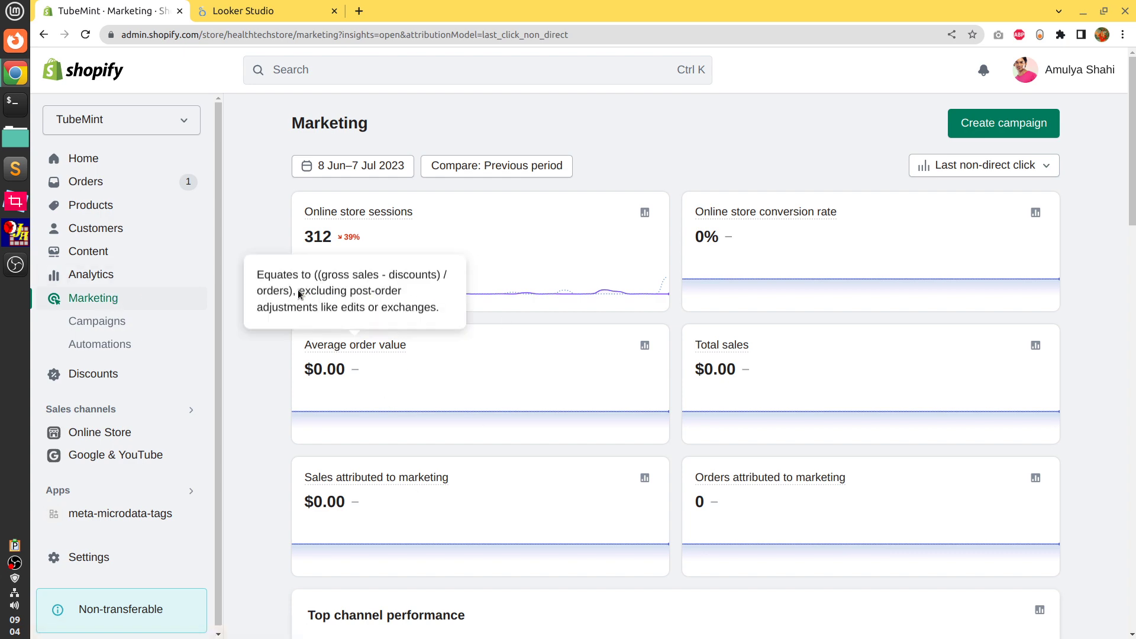
- Bring the Looker Studio tab with TubeMint GA4 Report back to the front
{"action": "left_click", "coordinate": [237, 7]}
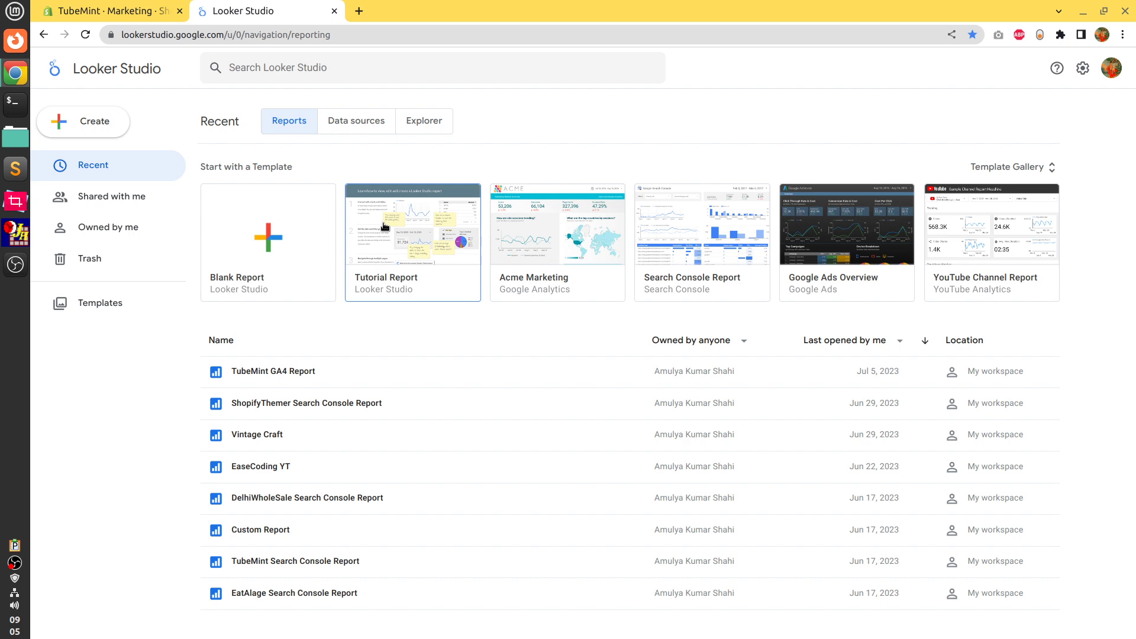
- Preview the Tutorial Report, return to recent reports, and open the Template Gallery
{"action": "left_click", "coordinate": [401, 240]}
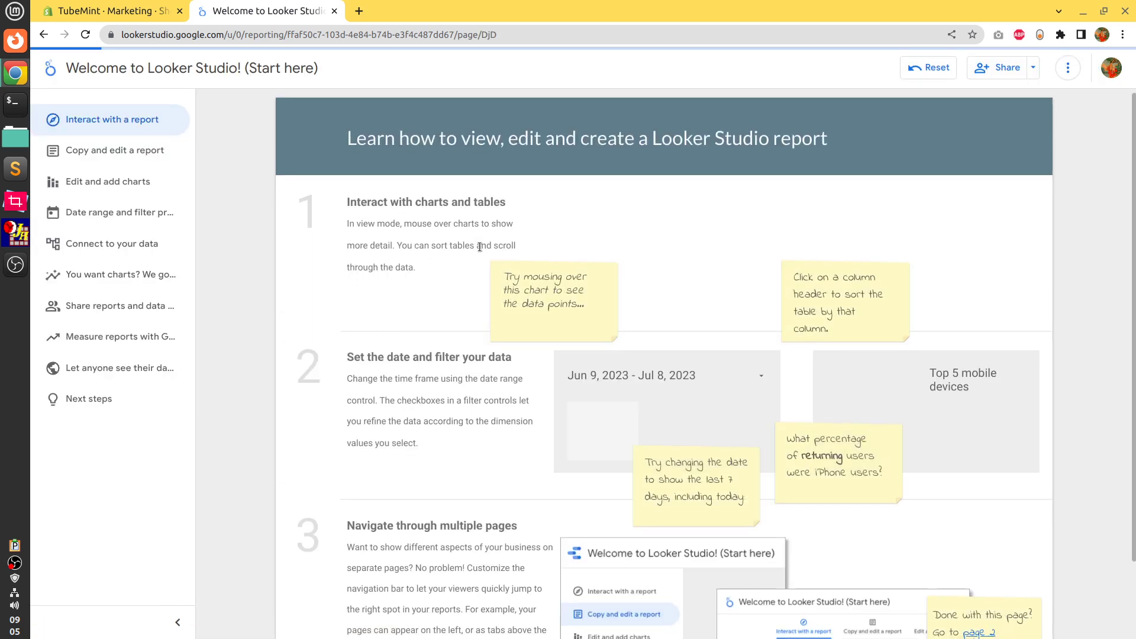
{"action": "scroll", "coordinate": [480, 247], "scroll_direction": "down", "scroll_amount": 3}
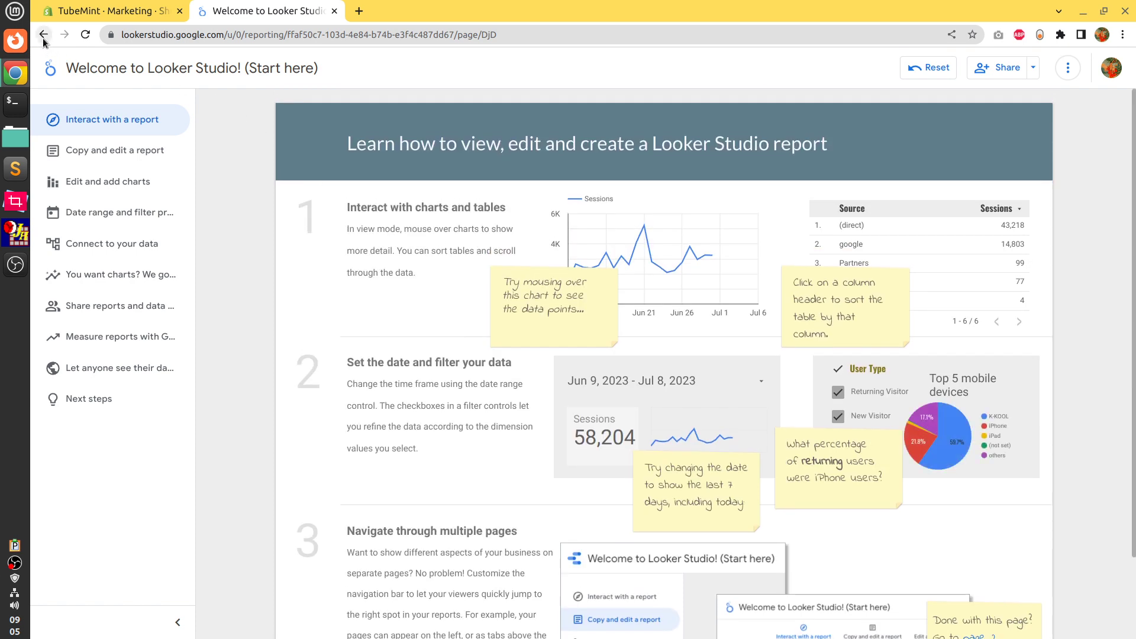
{"action": "left_click", "coordinate": [44, 37]}
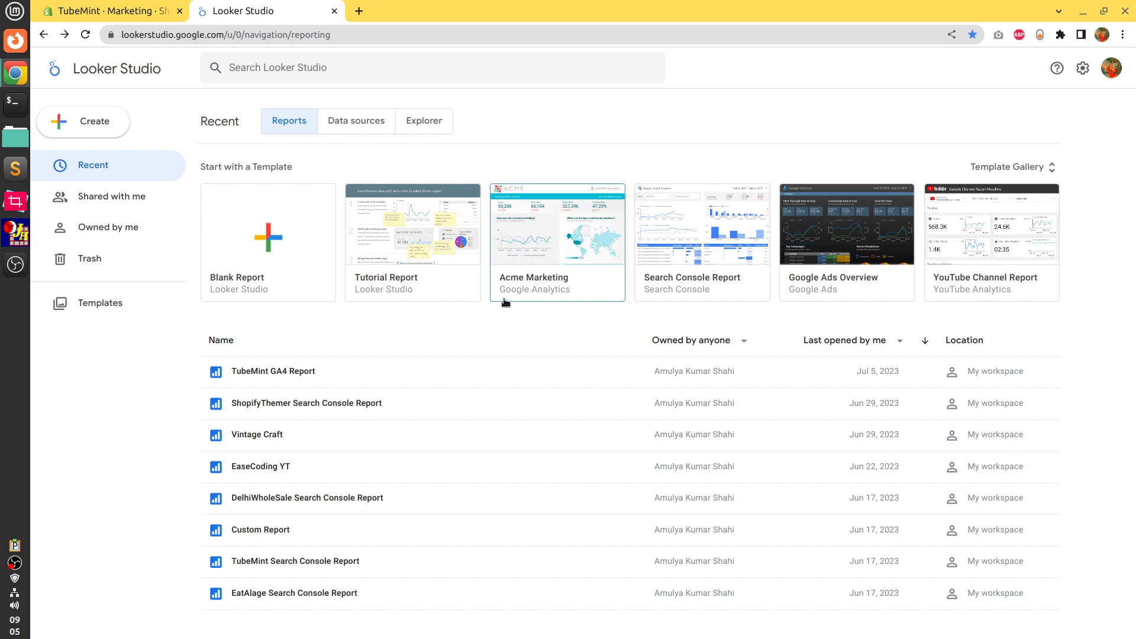
{"action": "left_click", "coordinate": [1048, 168]}
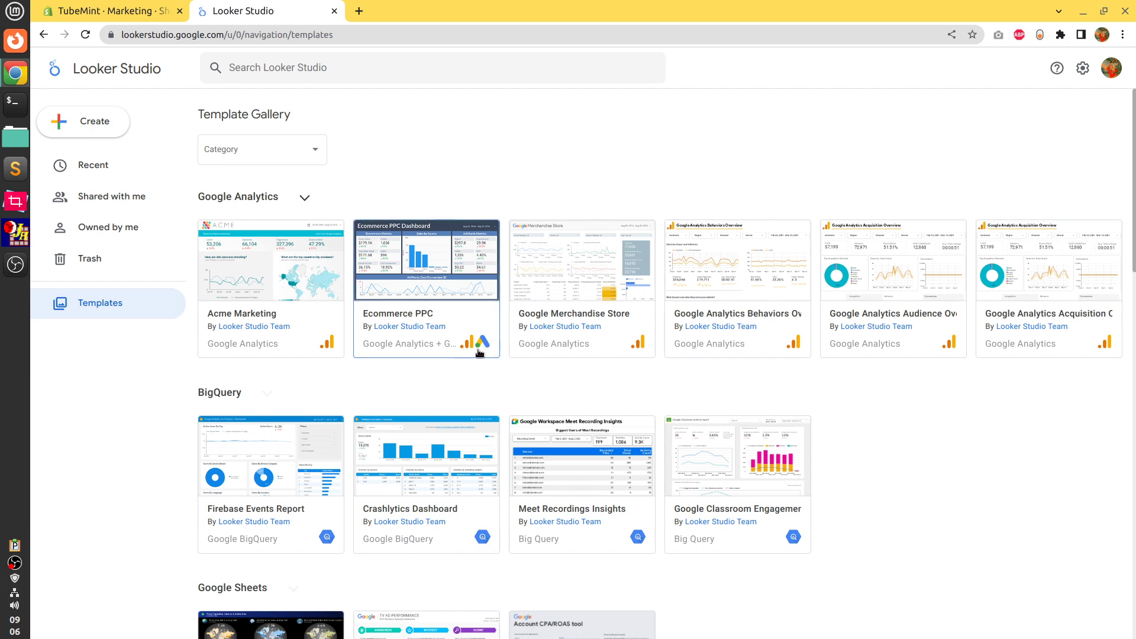
- Scroll through the Template Gallery's report templates to find Ecommerce PPC
{"action": "scroll", "coordinate": [479, 353], "scroll_direction": "down", "scroll_amount": 5}
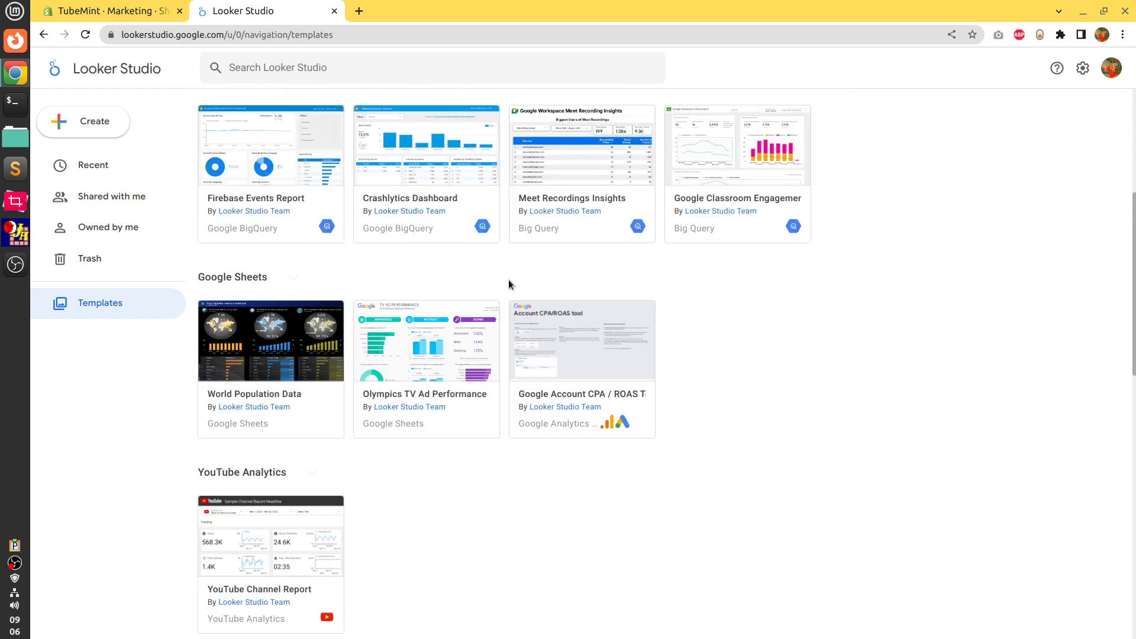
{"action": "scroll", "coordinate": [507, 284], "scroll_direction": "up", "scroll_amount": 5}
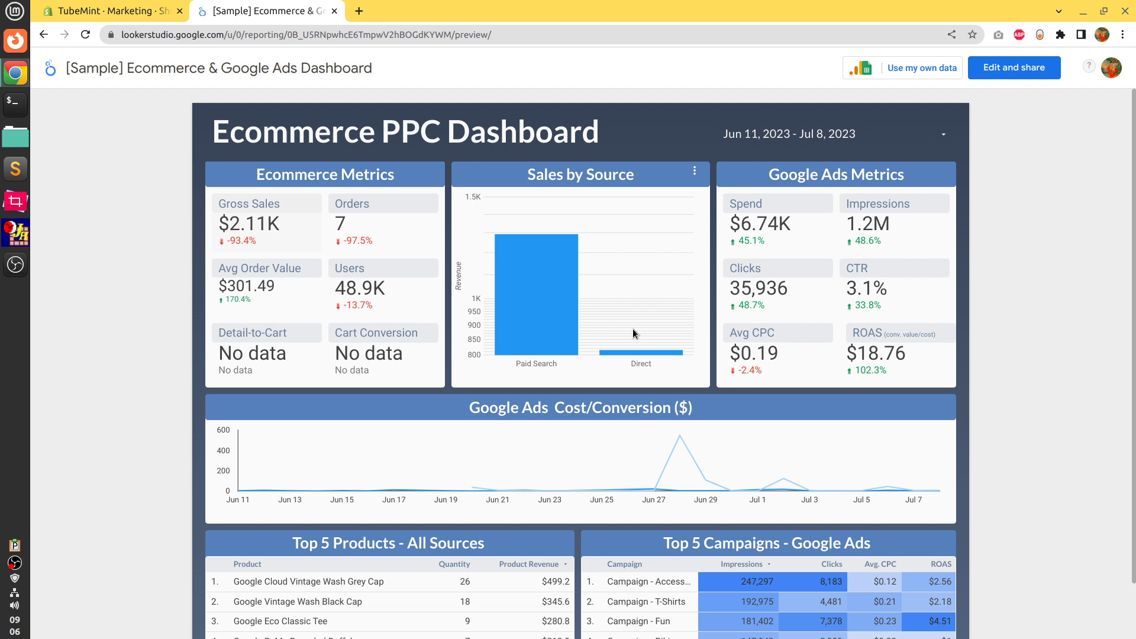
{"action": "scroll", "coordinate": [633, 329], "scroll_direction": "down", "scroll_amount": 2}
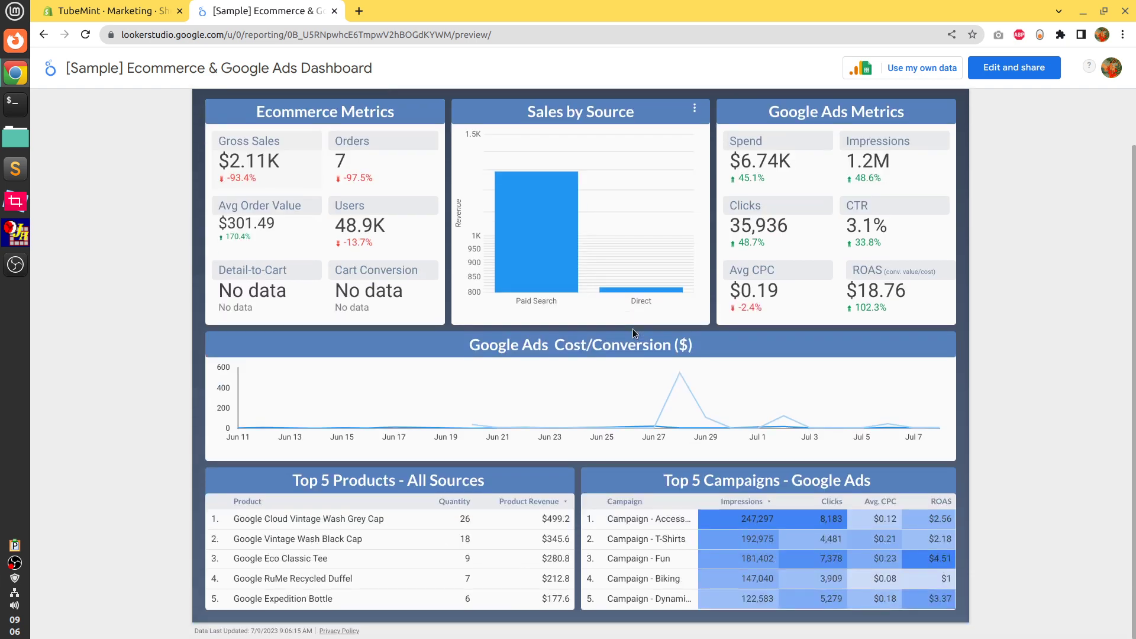
{"action": "scroll", "coordinate": [633, 328], "scroll_direction": "up", "scroll_amount": 2}
{"action": "scroll", "coordinate": [633, 328], "scroll_direction": "down", "scroll_amount": 2}
{"action": "scroll", "coordinate": [633, 328], "scroll_direction": "up", "scroll_amount": 2}
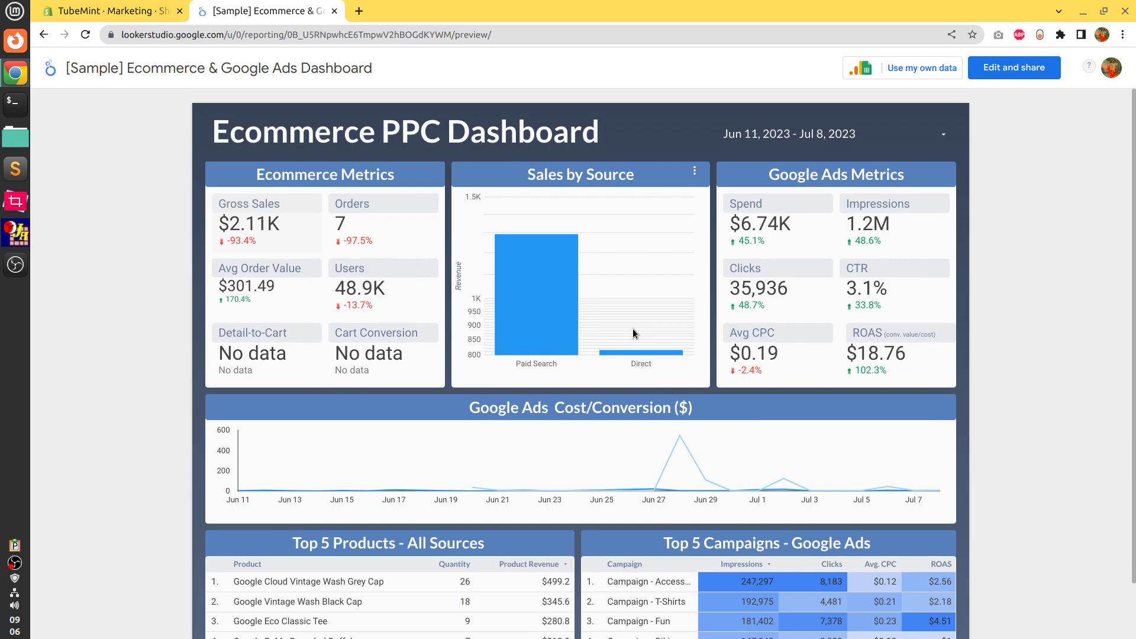
{"action": "left_click", "coordinate": [910, 137]}
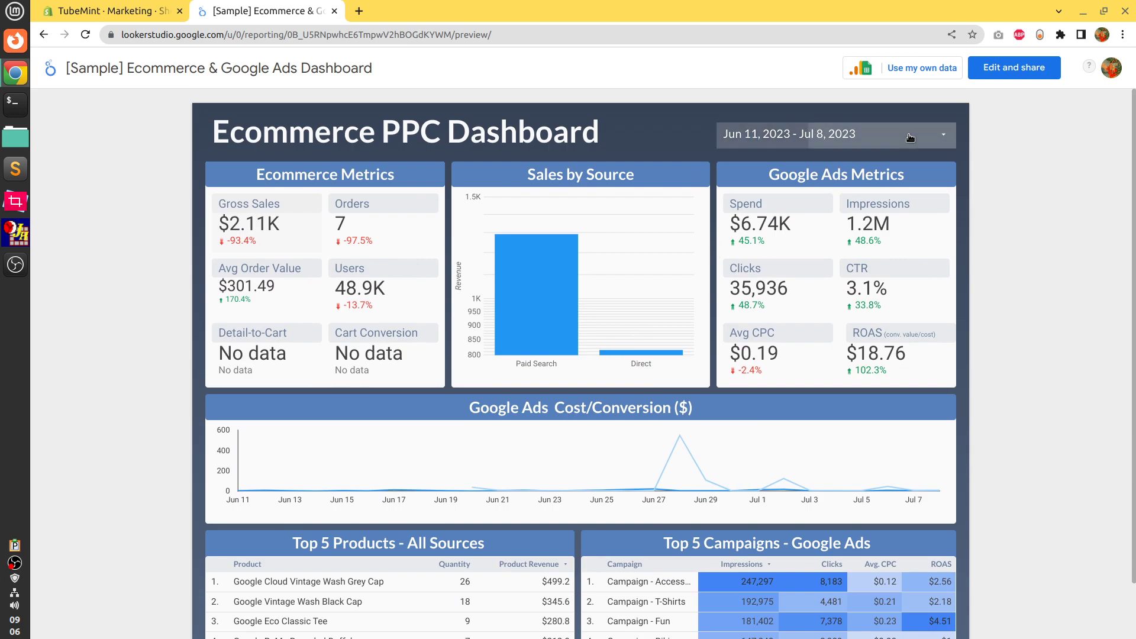
{"action": "left_click", "coordinate": [743, 79]}
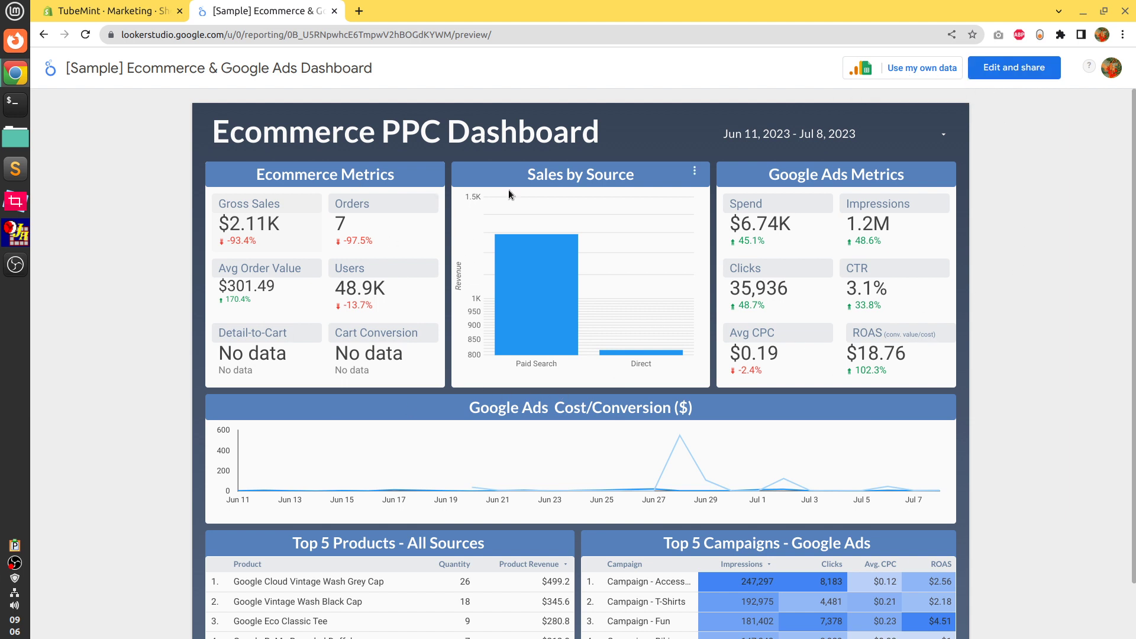
{"action": "left_click_drag", "start_coordinate": [141, 66], "coordinate": [364, 68]}
{"action": "left_click", "coordinate": [404, 77]}
{"action": "mouse_move", "coordinate": [501, 268]}
{"action": "scroll", "coordinate": [502, 269], "scroll_direction": "down", "scroll_amount": 1}
{"action": "scroll", "coordinate": [502, 268], "scroll_direction": "up", "scroll_amount": 1}
{"action": "left_click", "coordinate": [109, 8]}
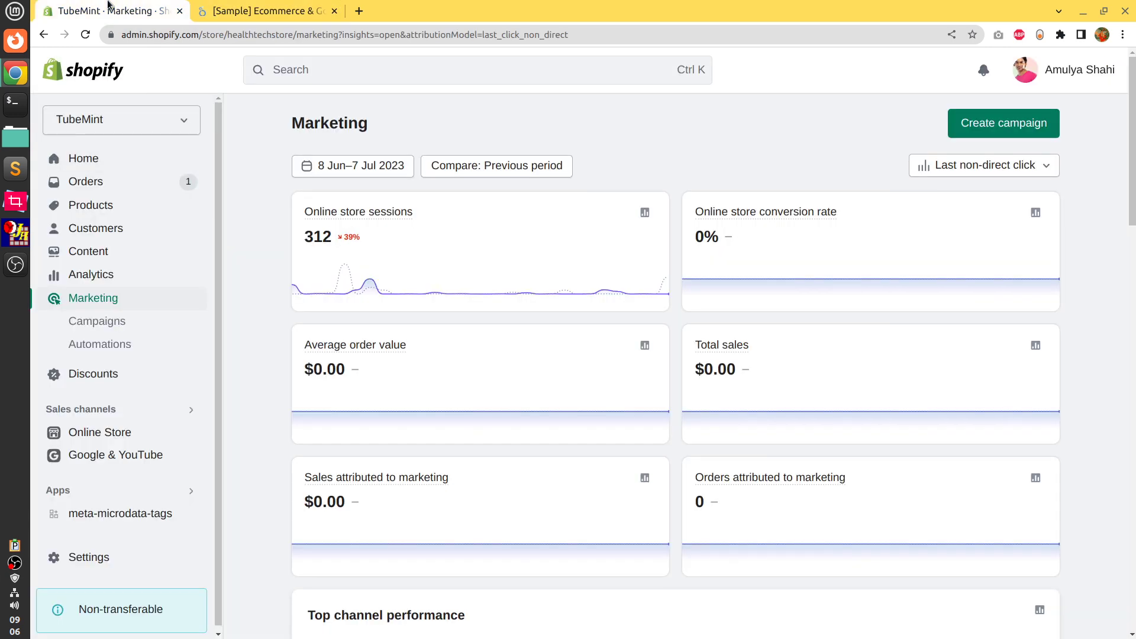
{"action": "left_click", "coordinate": [648, 212]}
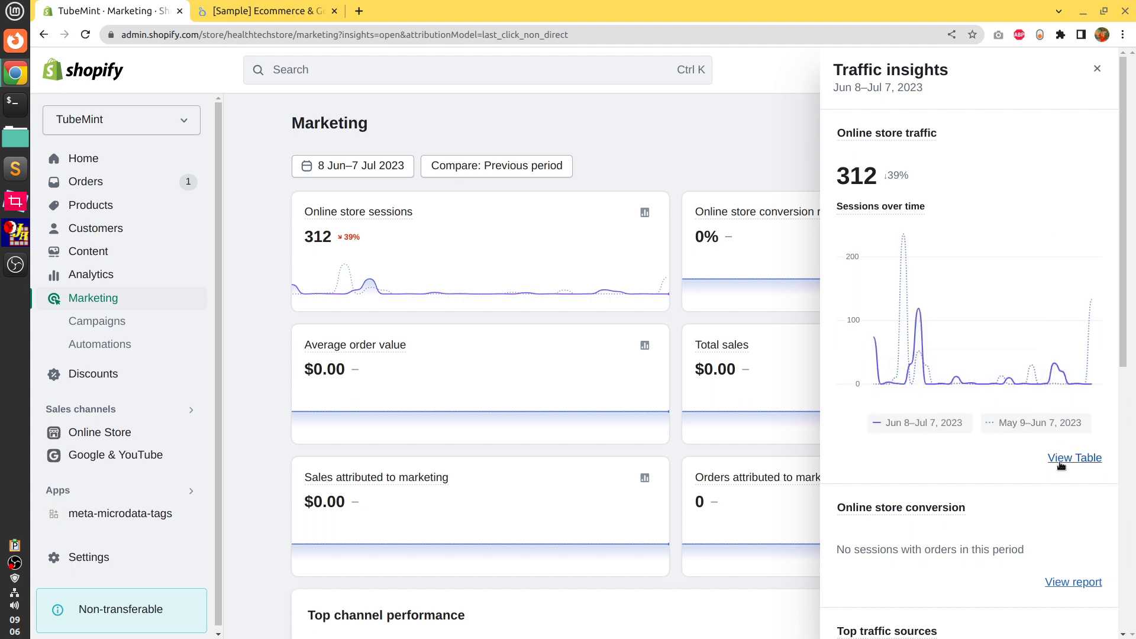
{"action": "left_click", "coordinate": [1060, 460]}
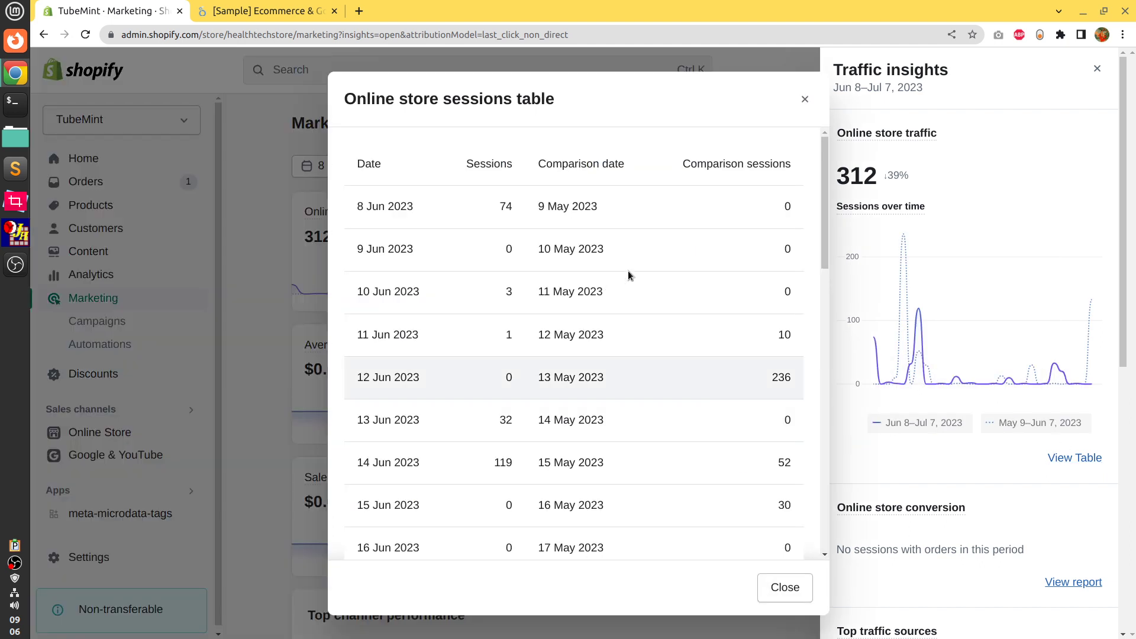
{"action": "scroll", "coordinate": [627, 271], "scroll_direction": "down", "scroll_amount": 5}
{"action": "scroll", "coordinate": [629, 275], "scroll_direction": "down", "scroll_amount": 5}
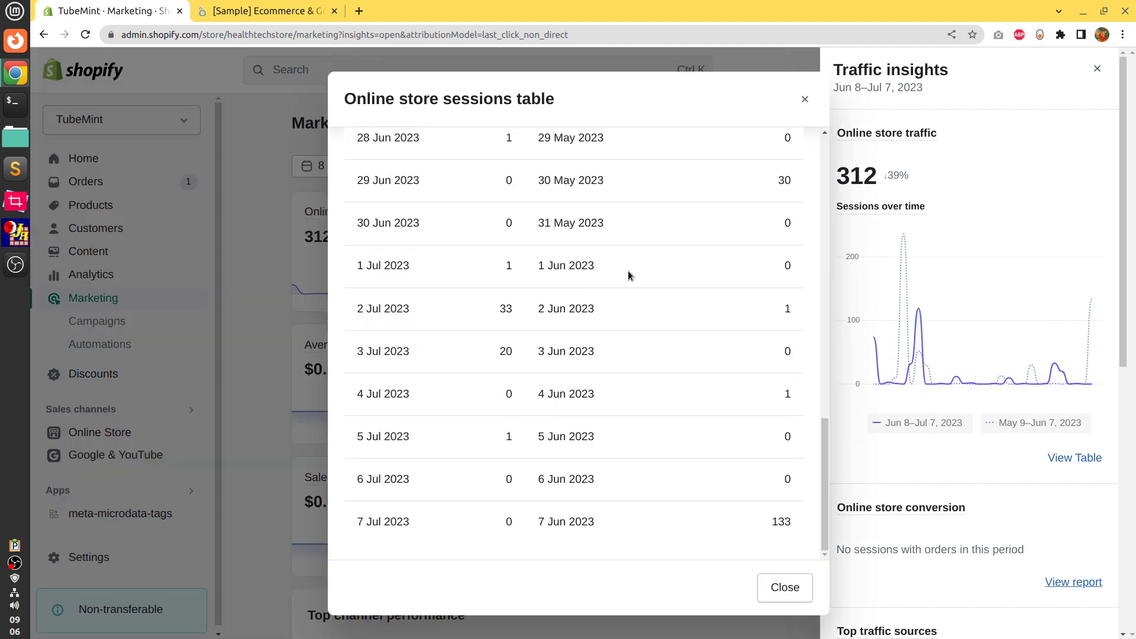
{"action": "left_click", "coordinate": [805, 101]}
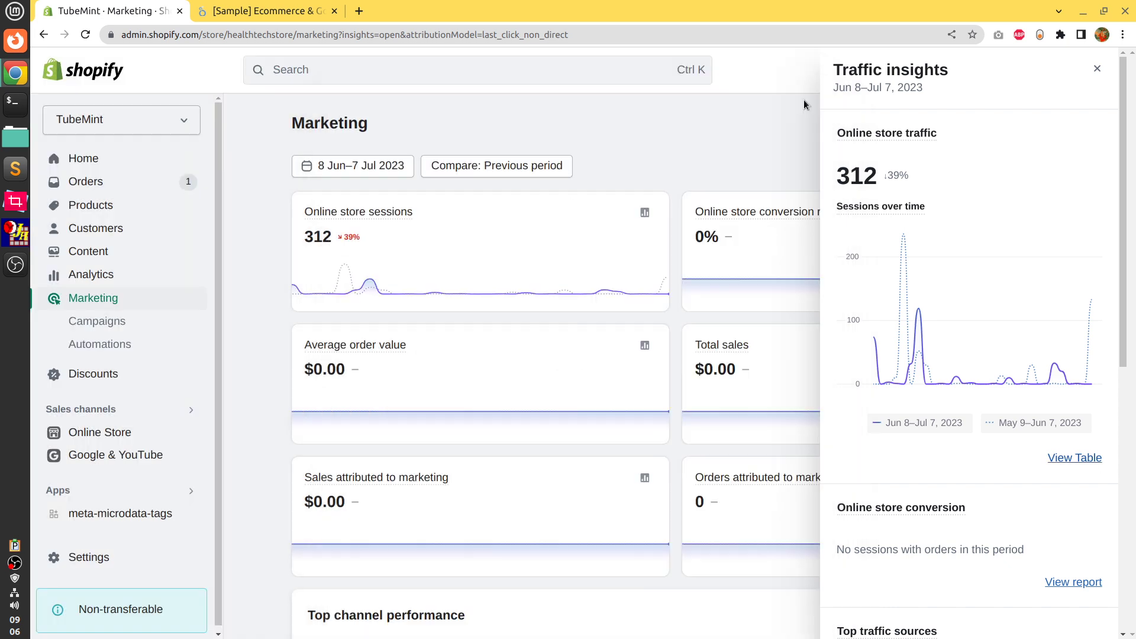
{"action": "left_click", "coordinate": [1097, 69]}
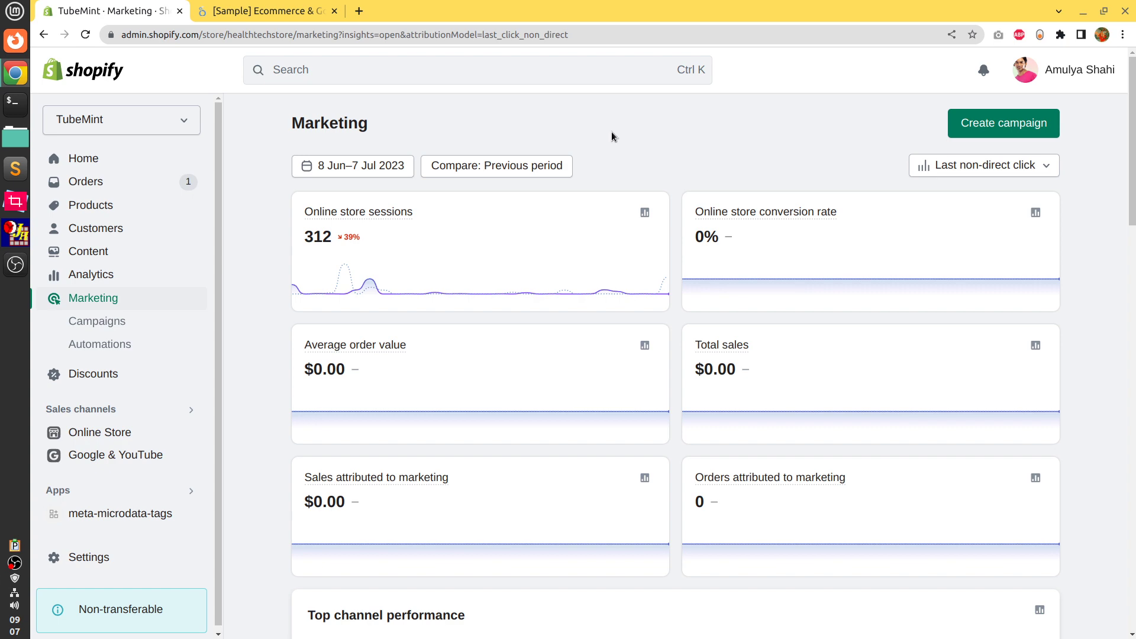
{"action": "left_click", "coordinate": [260, 10]}
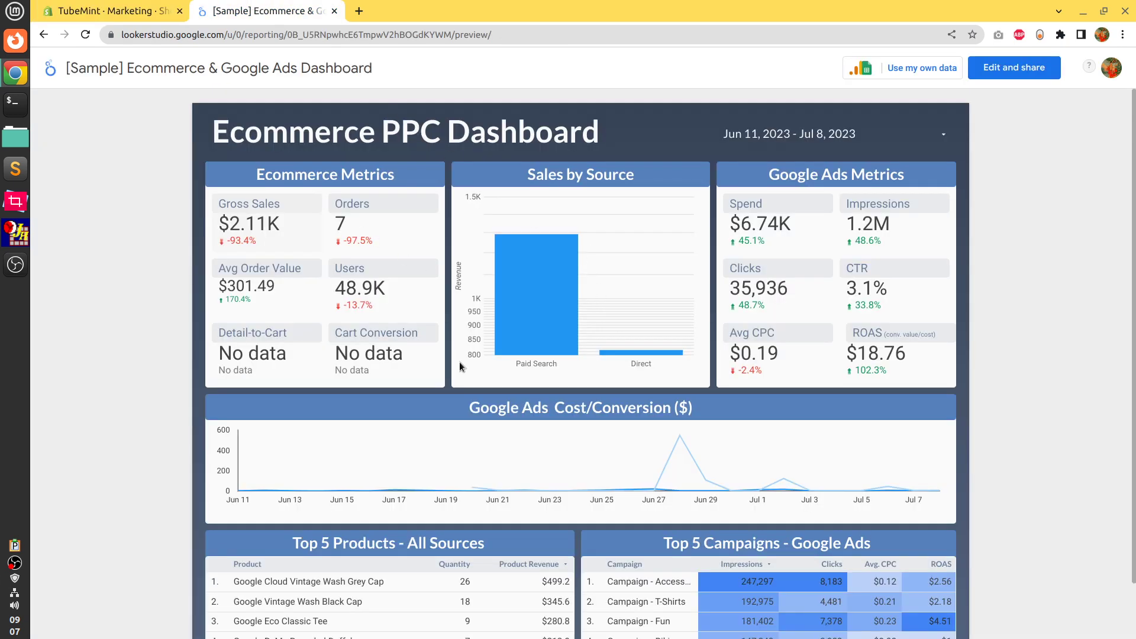
{"action": "mouse_move", "coordinate": [809, 472]}
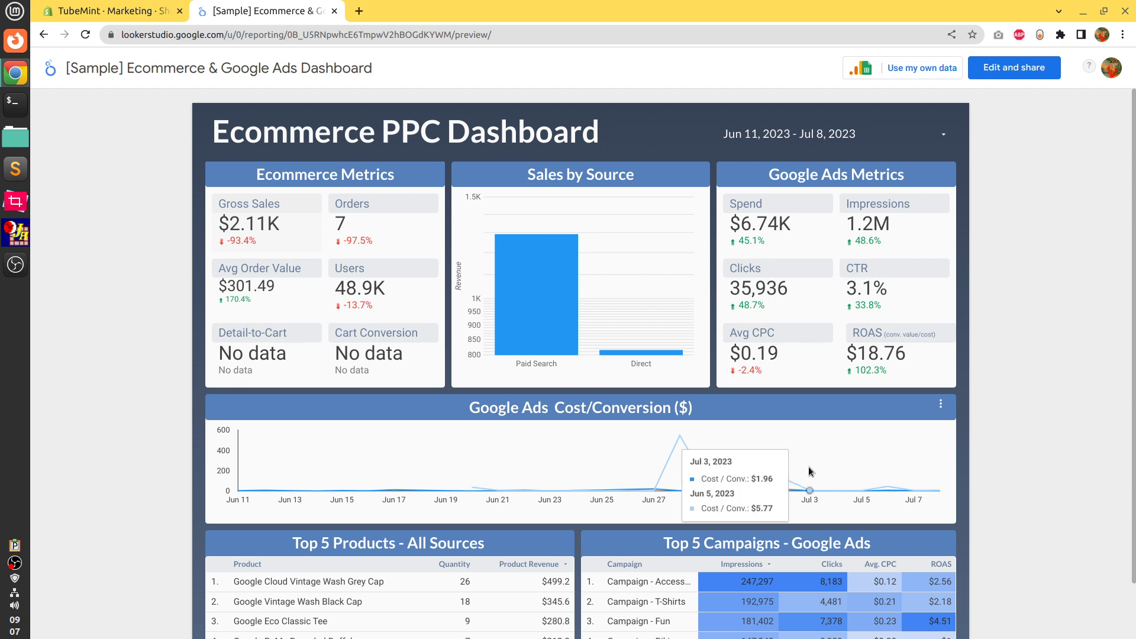
{"action": "scroll", "coordinate": [810, 472], "scroll_direction": "down", "scroll_amount": 2}
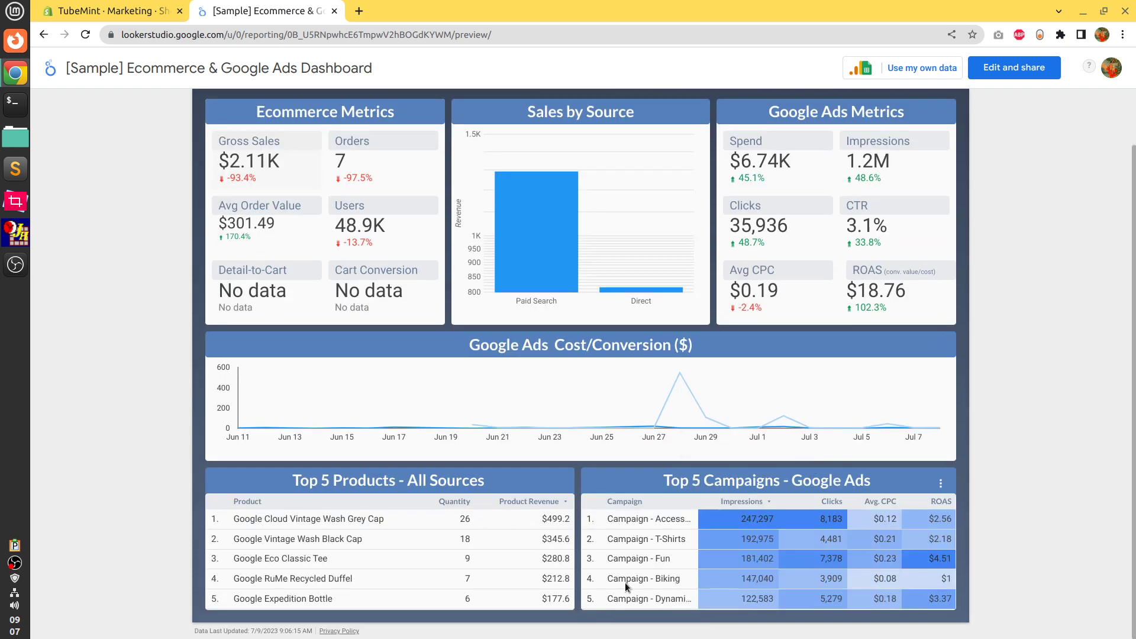
{"action": "left_click", "coordinate": [100, 11]}
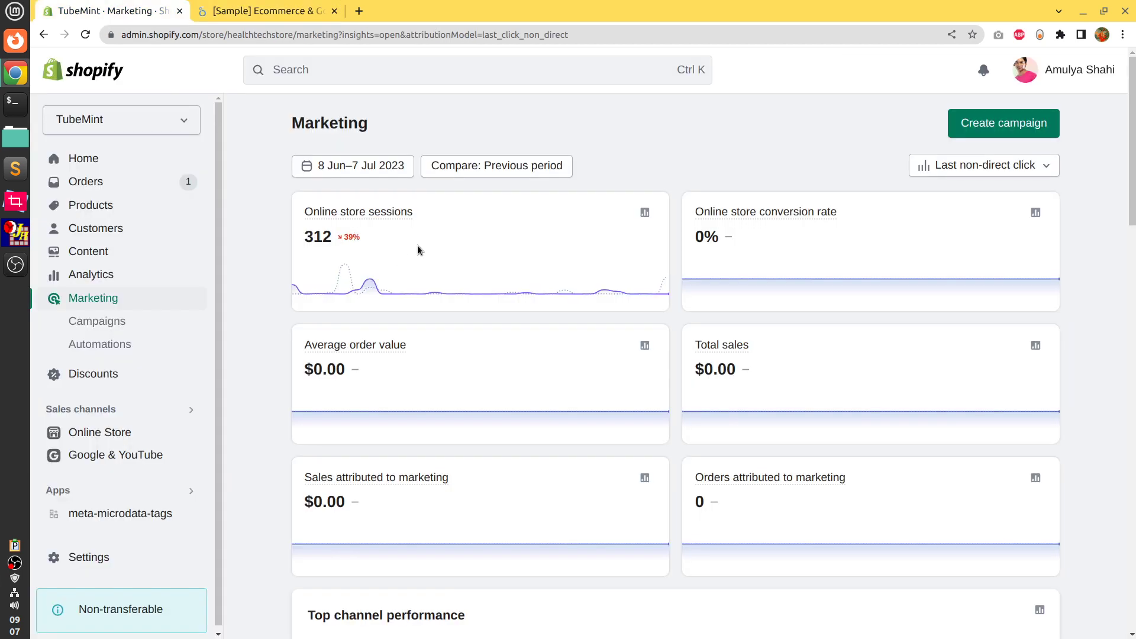
{"action": "left_click", "coordinate": [645, 212]}
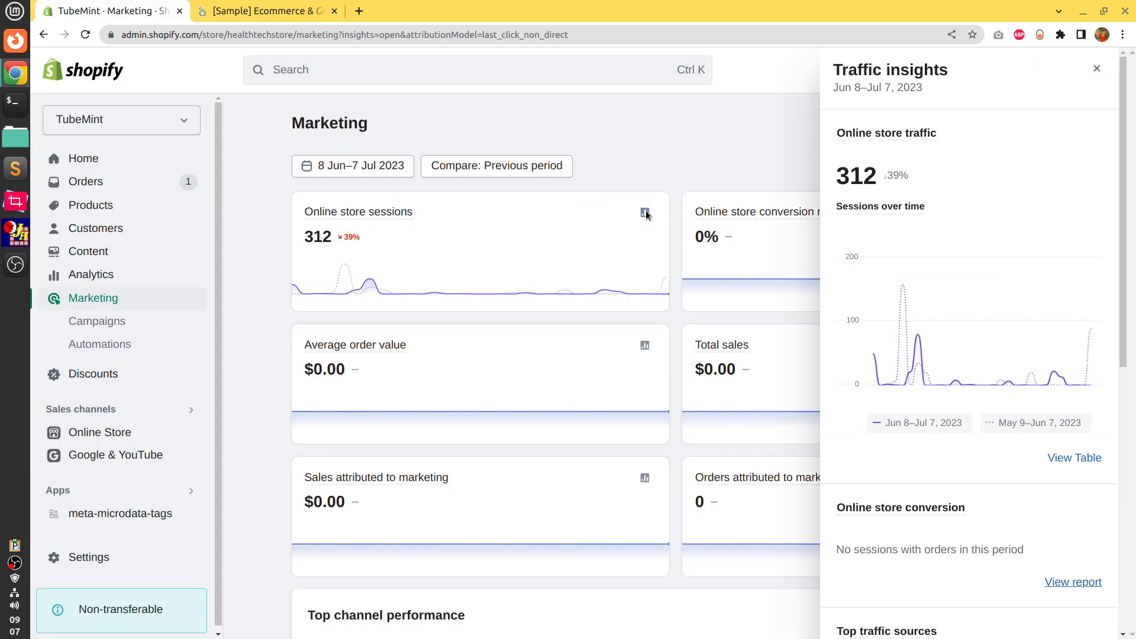
{"action": "left_click", "coordinate": [1098, 69]}
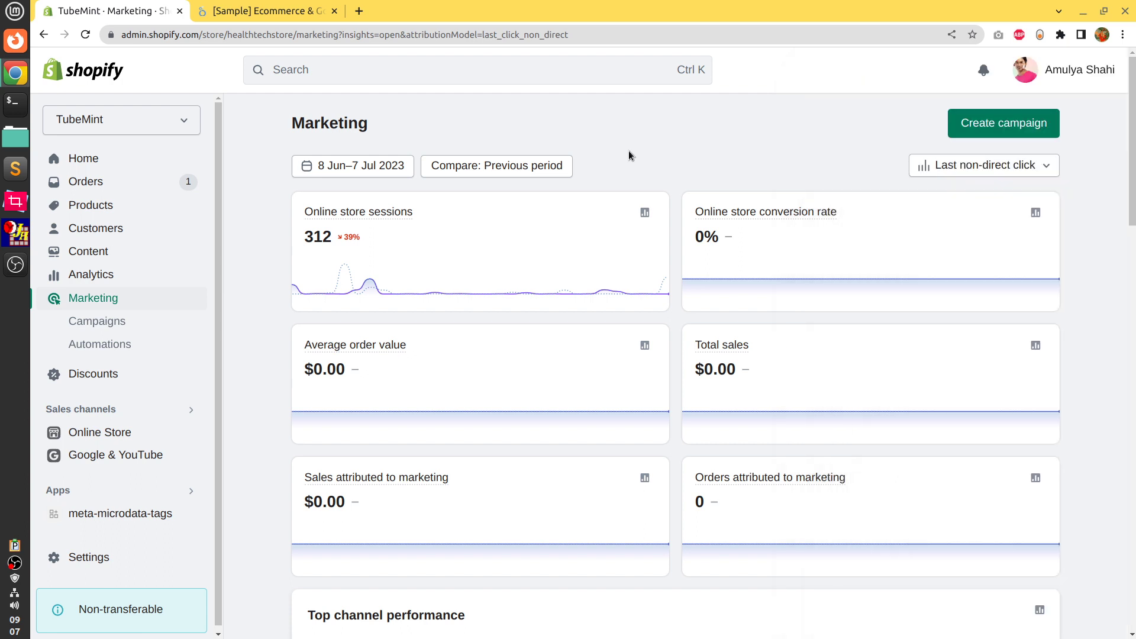
{"action": "left_click", "coordinate": [282, 5]}
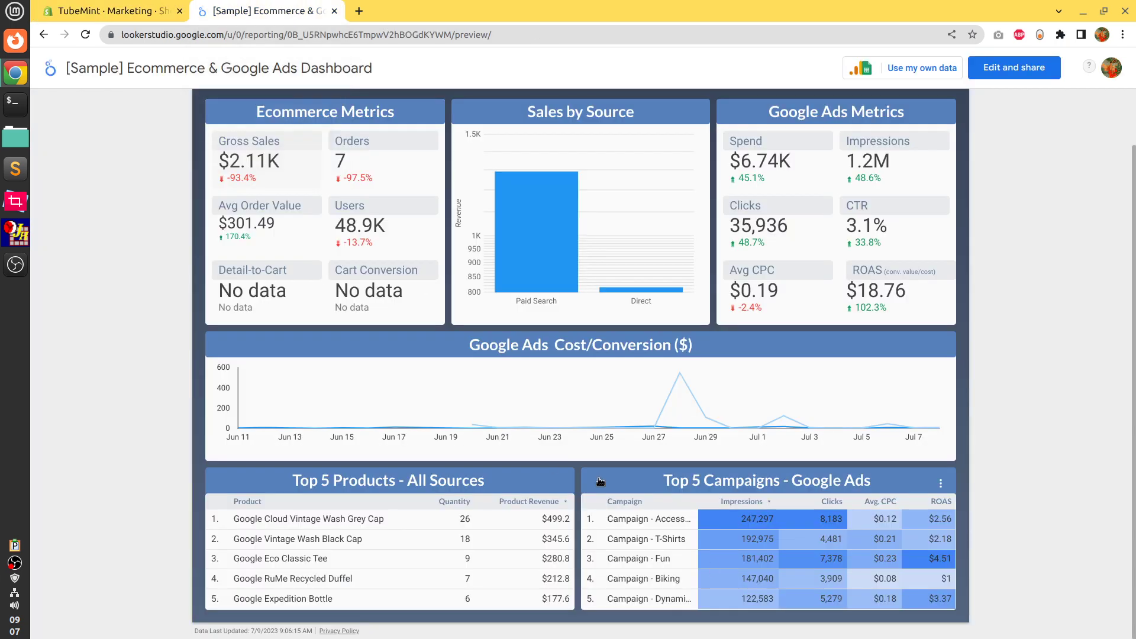